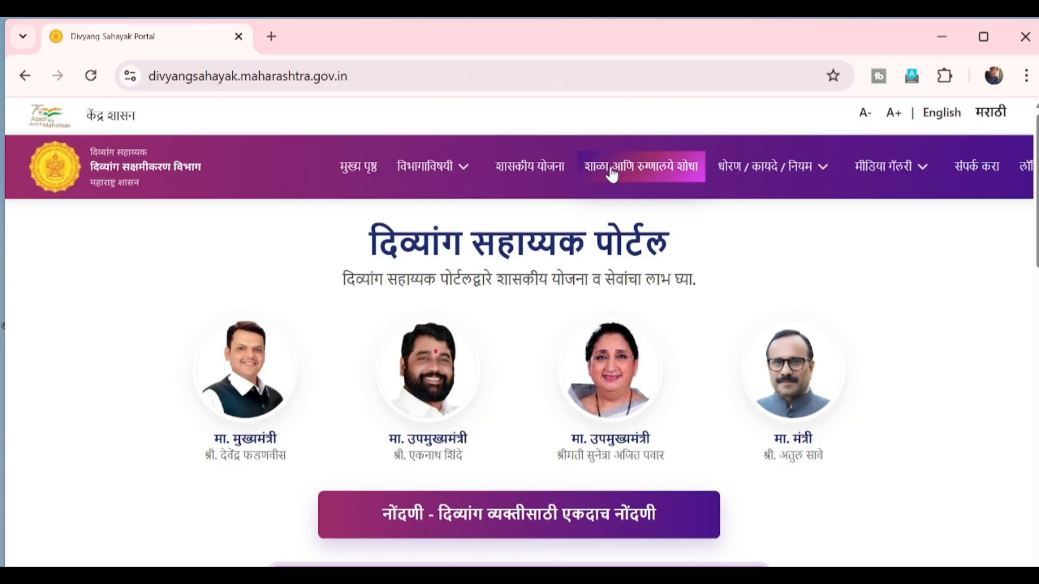
# Maximize the browser window and display the लॉगिन menu's citizen, NGO and department login options.
pyautogui.moveTo(737, 168)
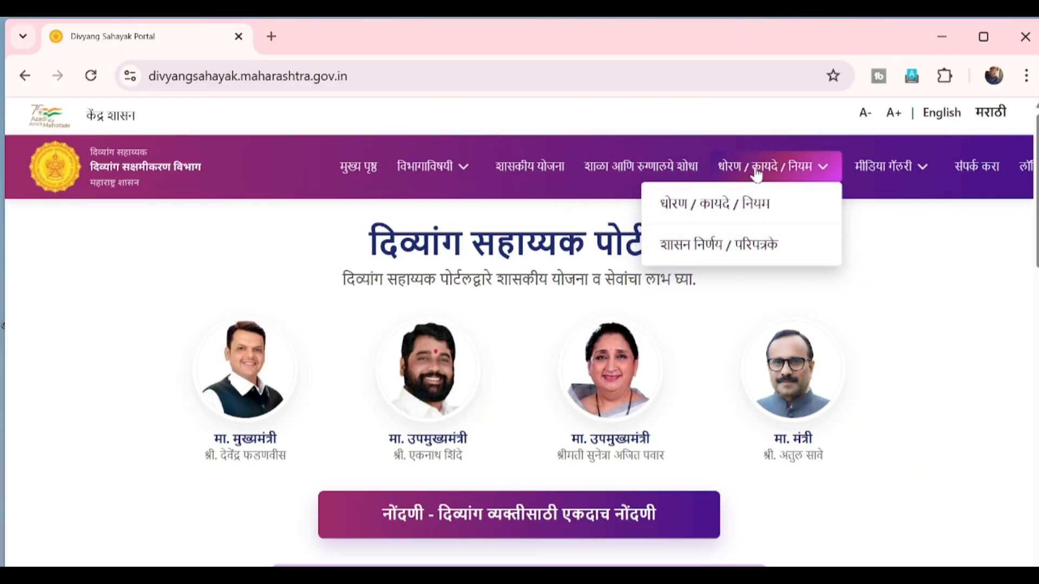
pyautogui.moveTo(856, 166)
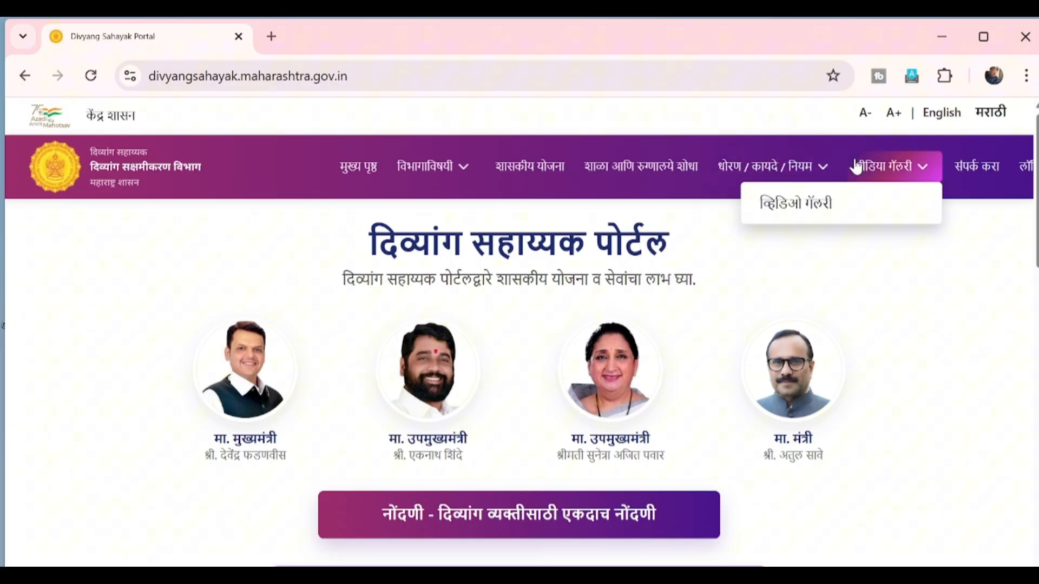
pyautogui.moveTo(1024, 172)
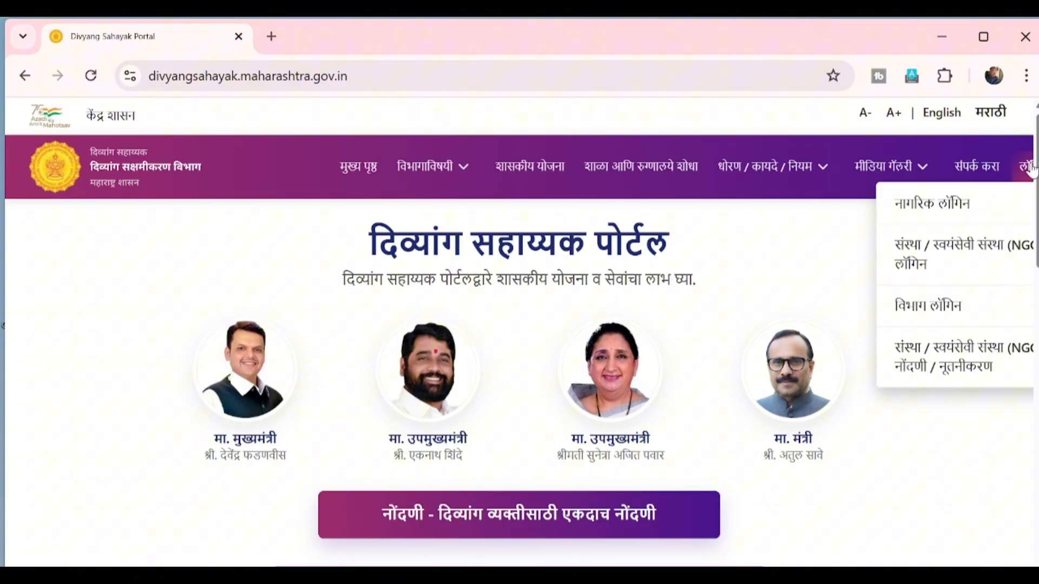
pyautogui.click(985, 37)
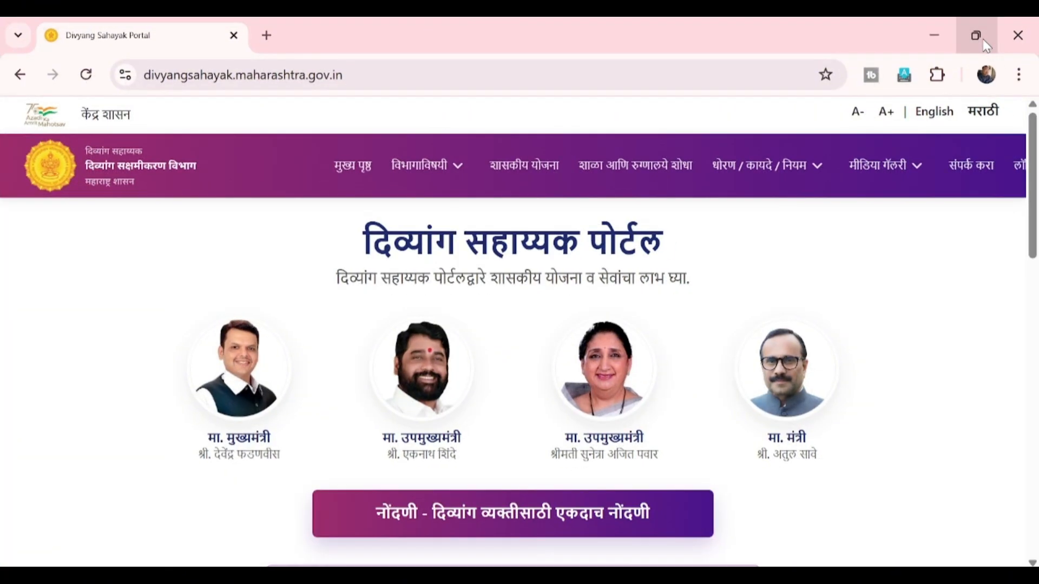
pyautogui.moveTo(982, 44)
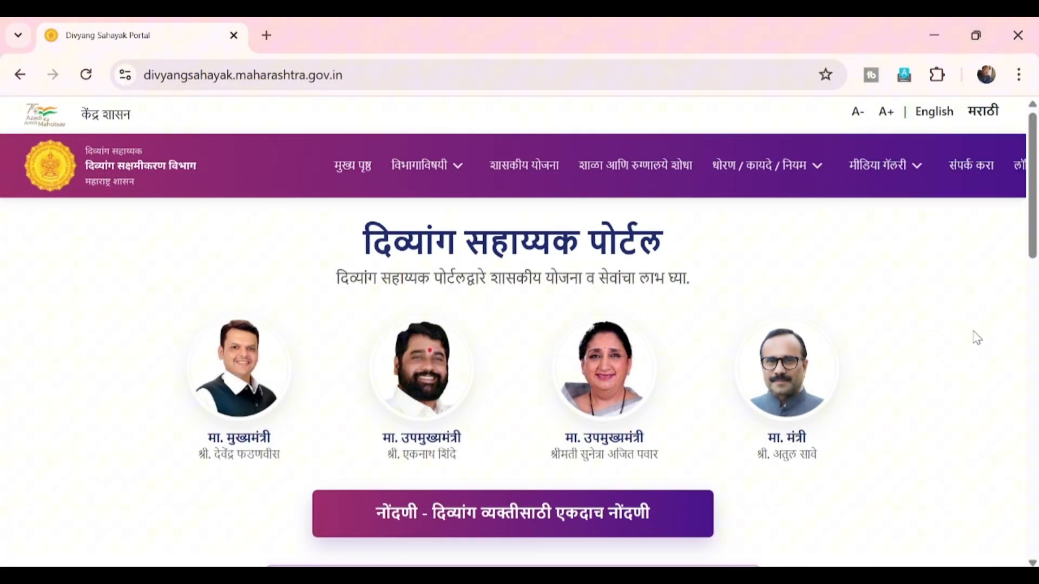
pyautogui.moveTo(1015, 170)
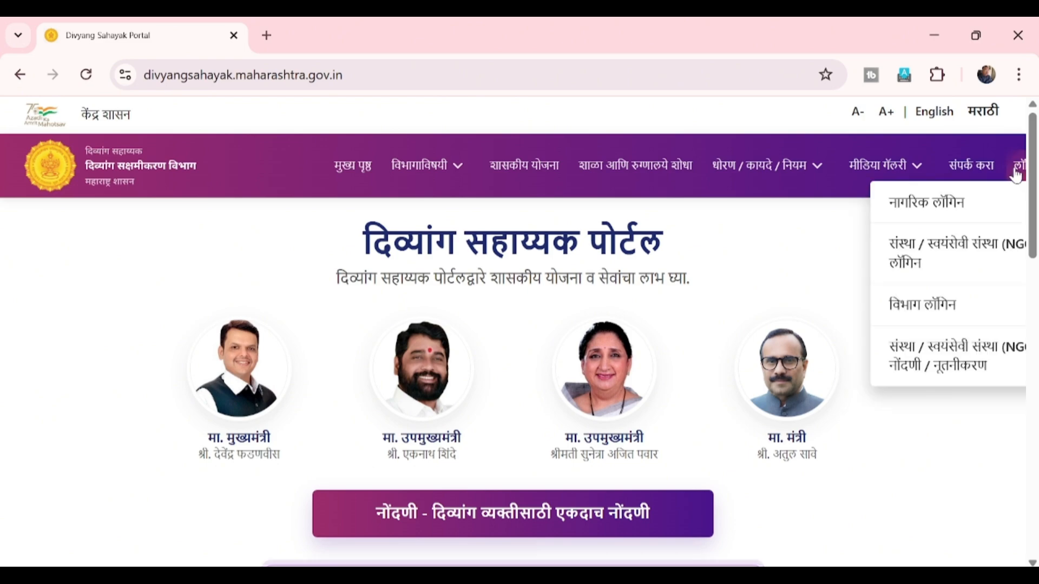
# On the NGO login page, try registering a new account with the NGO's mobile number, which returns 'Account already exists'.
pyautogui.click(951, 254)
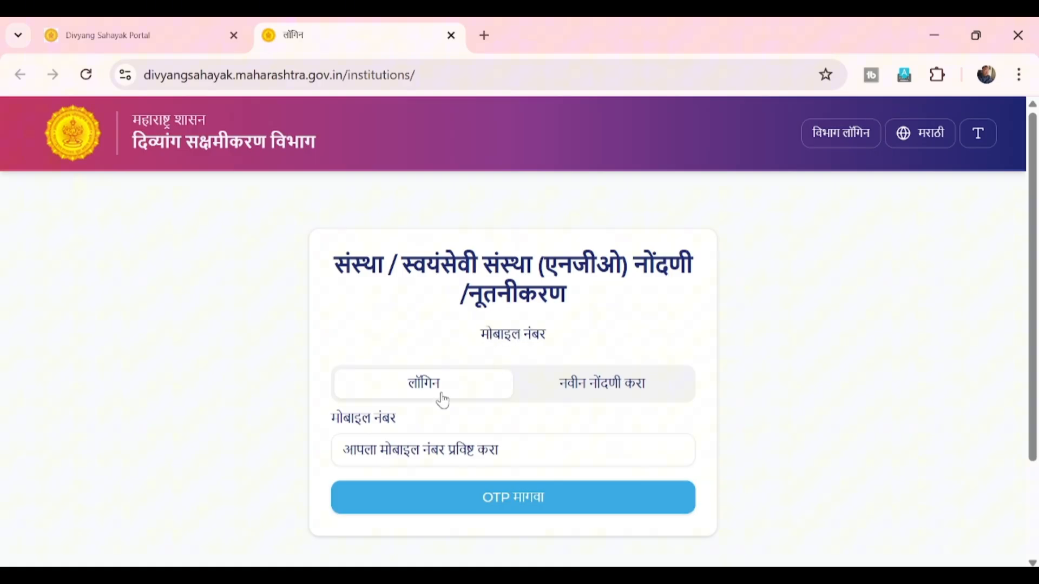
pyautogui.click(609, 387)
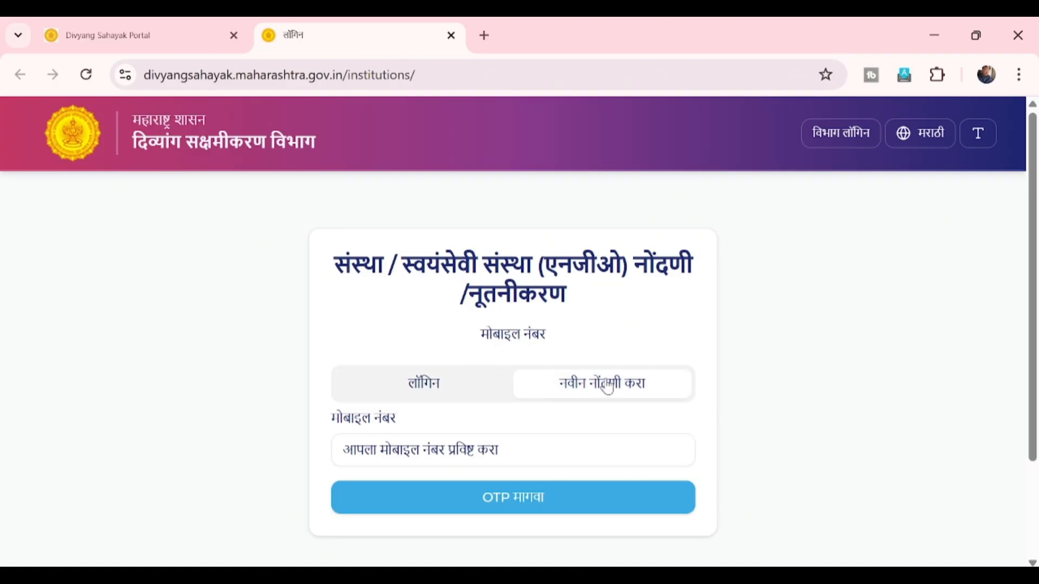
pyautogui.click(365, 453)
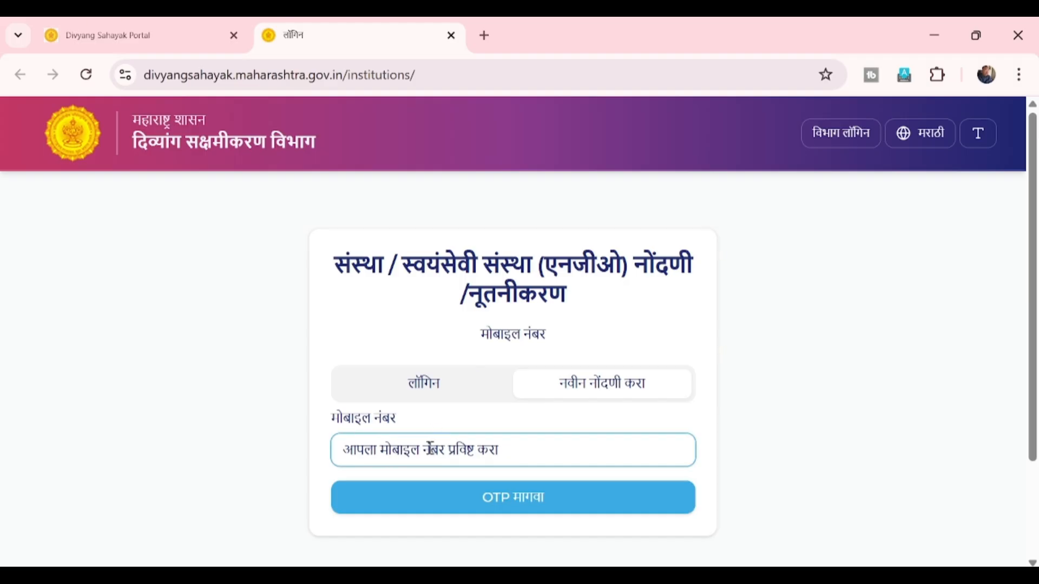
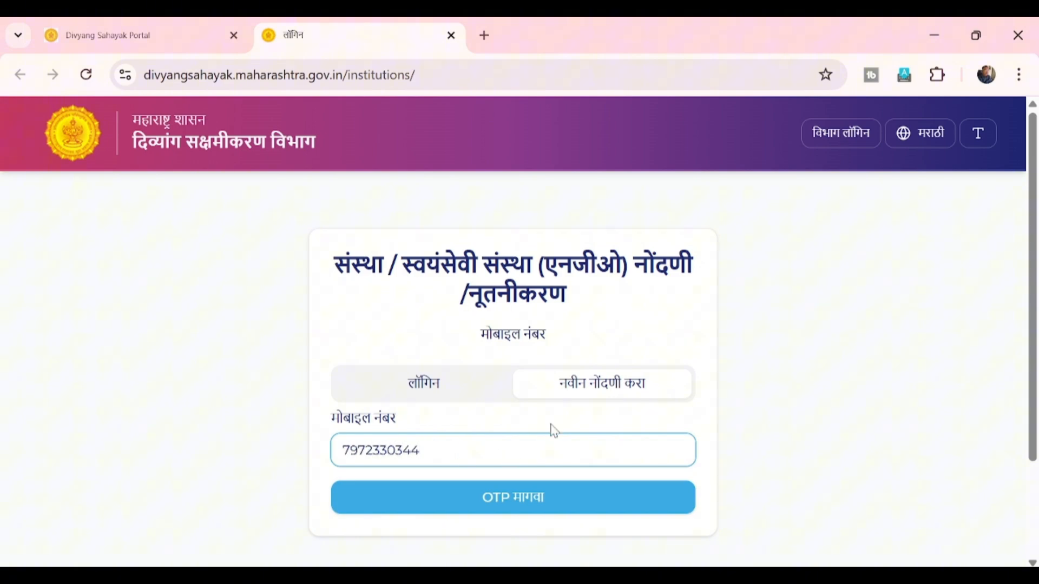
pyautogui.scroll(-2, 552, 431)
pyautogui.click(535, 407)
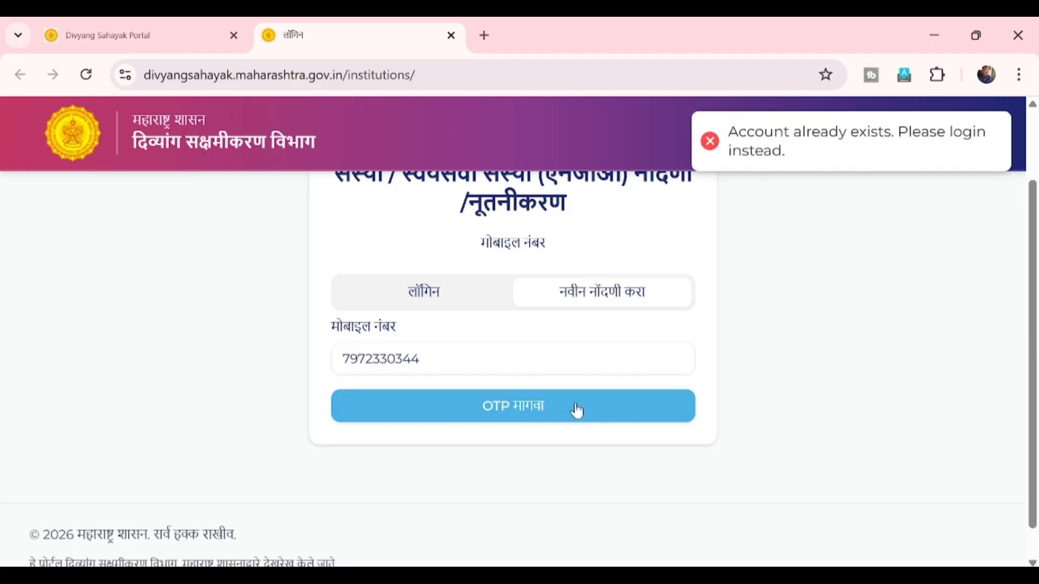
pyautogui.scroll(2, 578, 411)
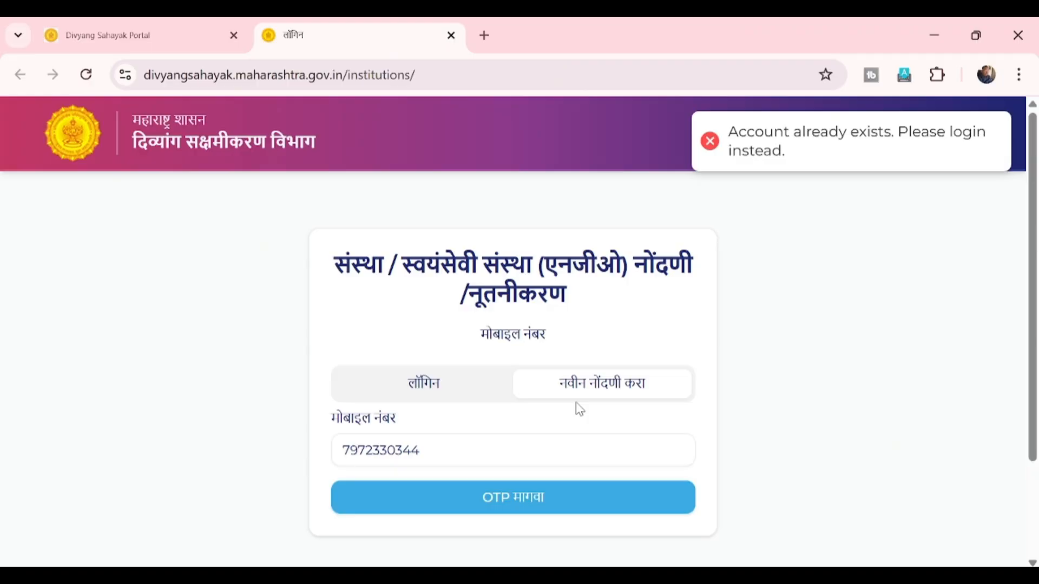
# Switch to the लॉगिन tab and request a login OTP for the NGO's mobile number.
pyautogui.click(423, 386)
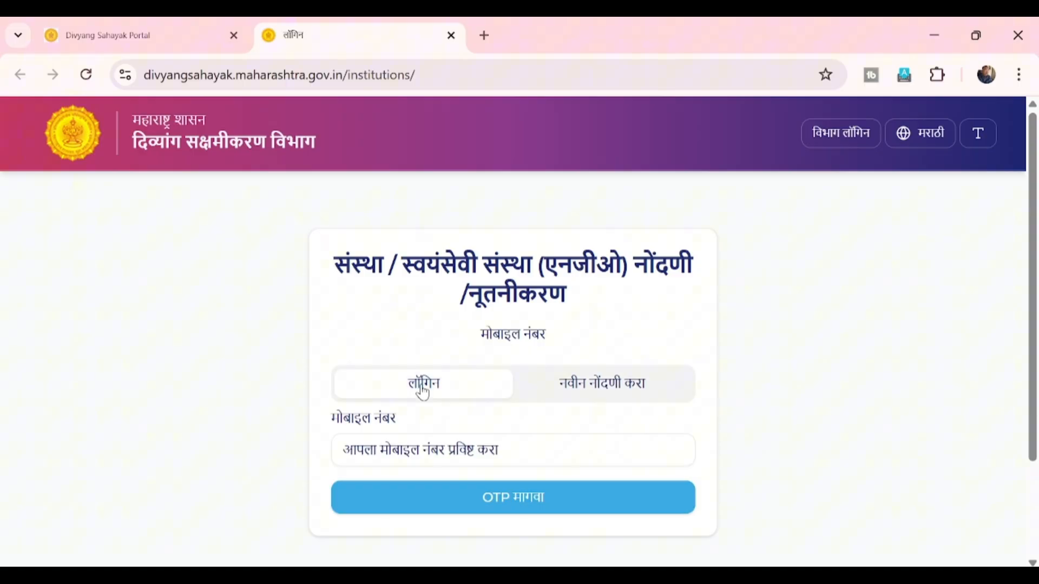
pyautogui.click(443, 449)
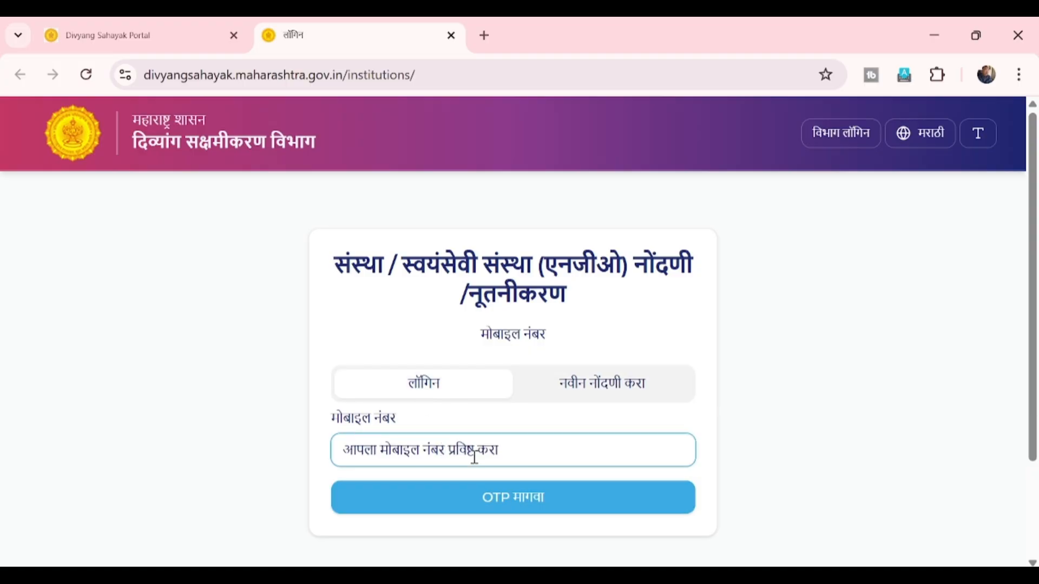
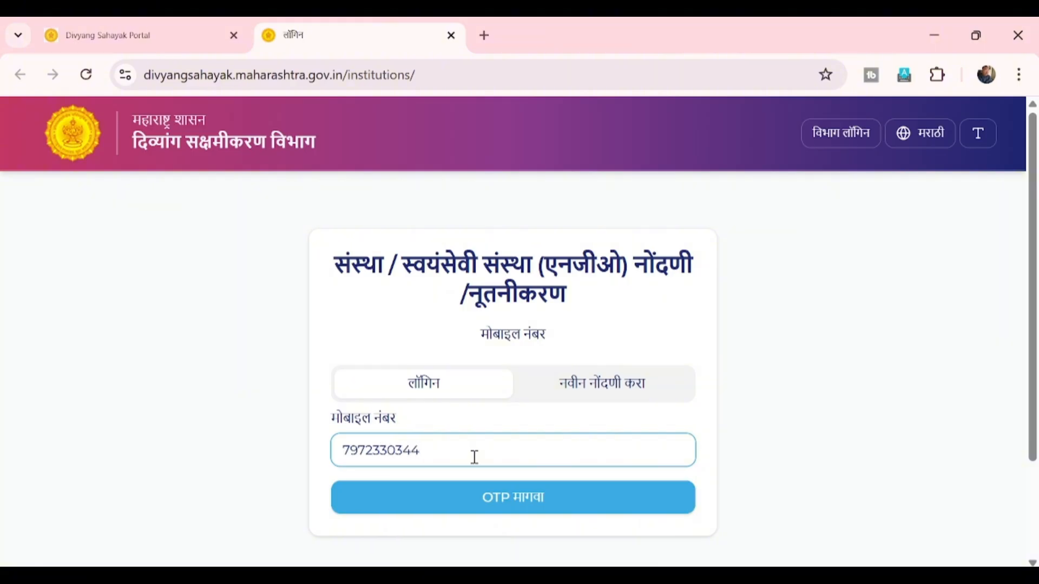
pyautogui.click(506, 500)
# Enter the received OTP and verify it to sign in.
pyautogui.scroll(-2, 507, 505)
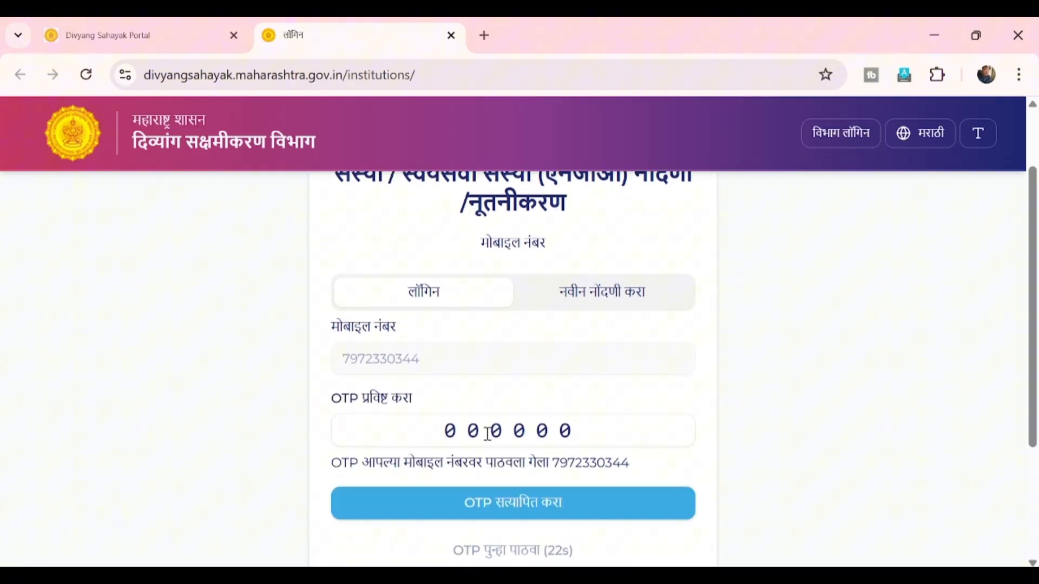
pyautogui.click(491, 432)
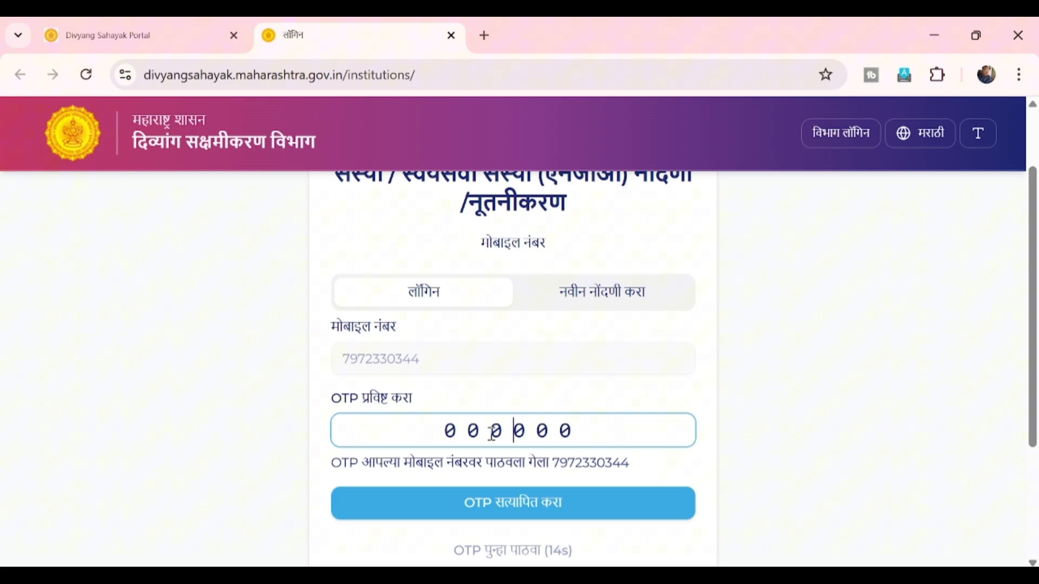
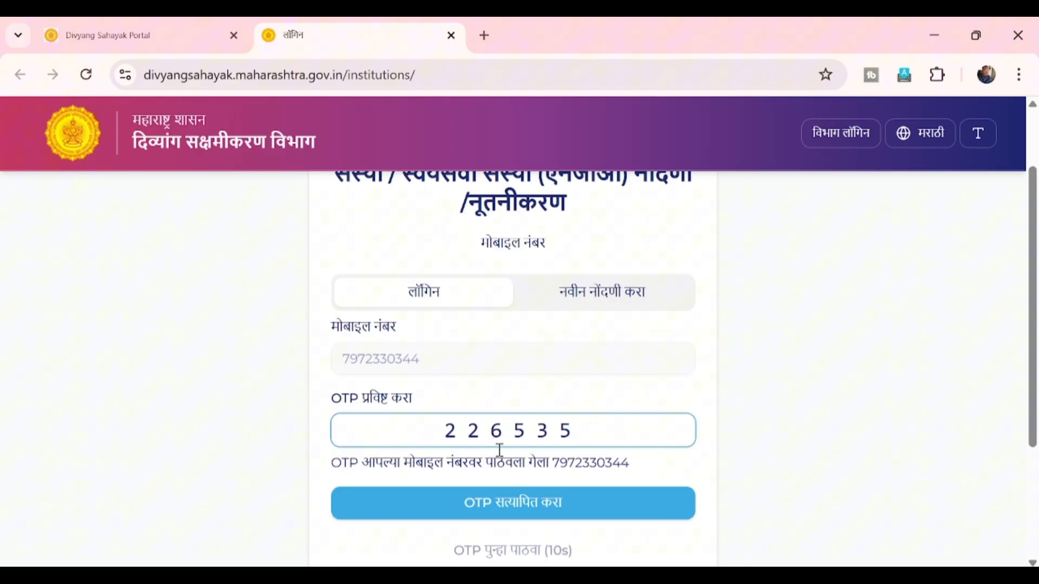
pyautogui.click(529, 514)
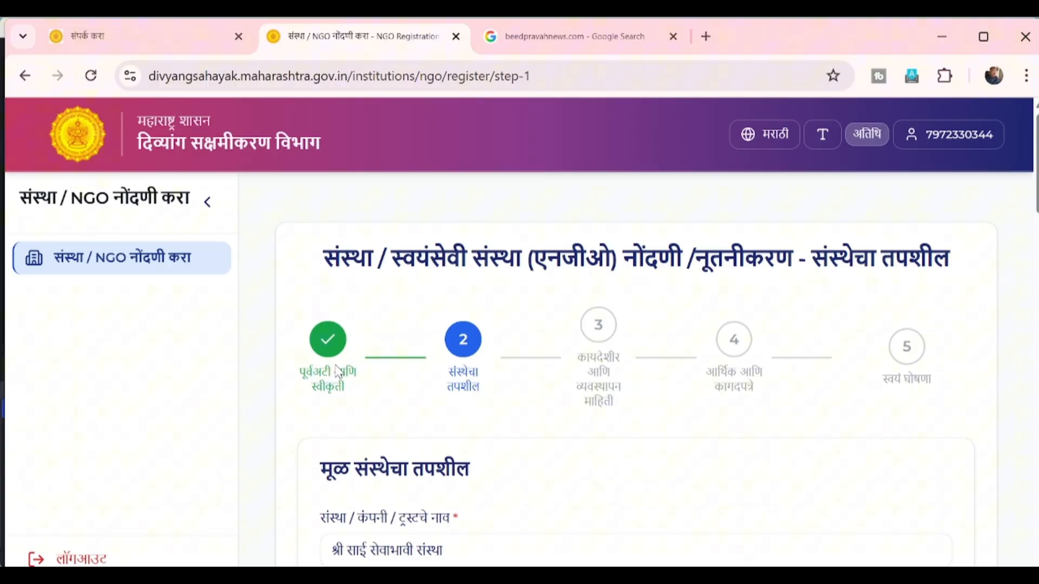
pyautogui.scroll(-2, 338, 372)
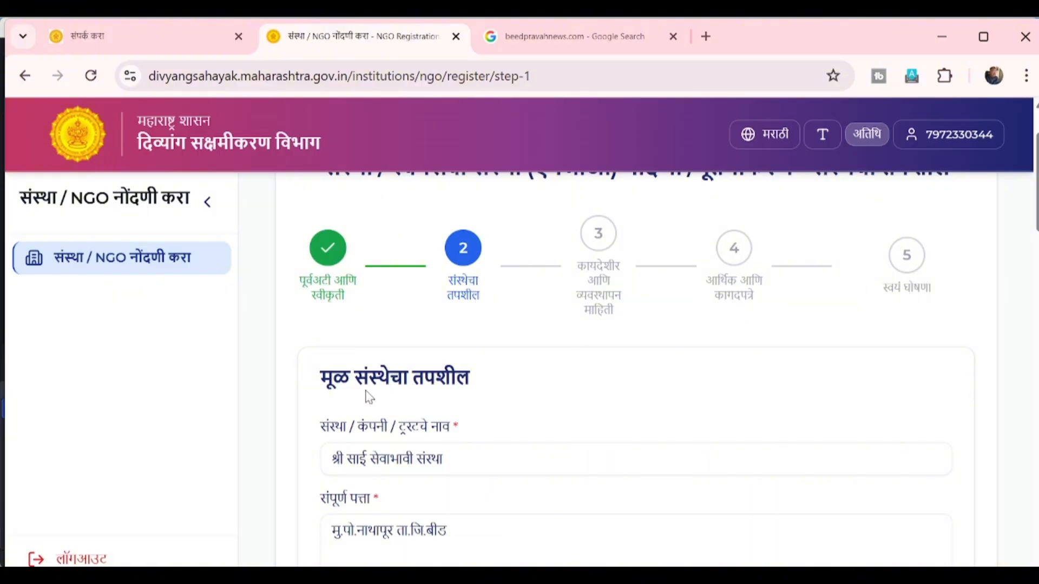
pyautogui.scroll(-2, 513, 409)
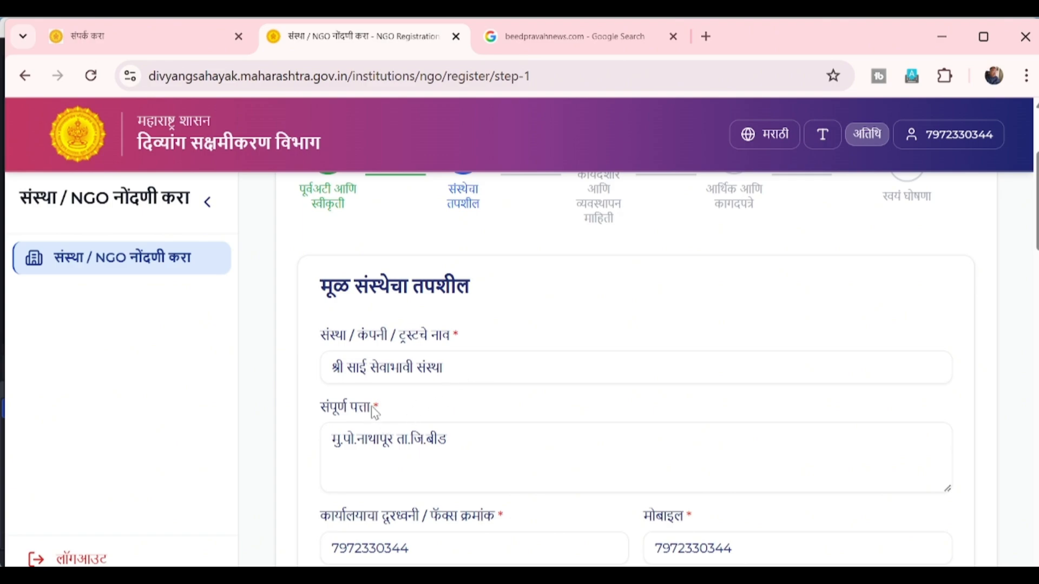
pyautogui.scroll(-2, 379, 414)
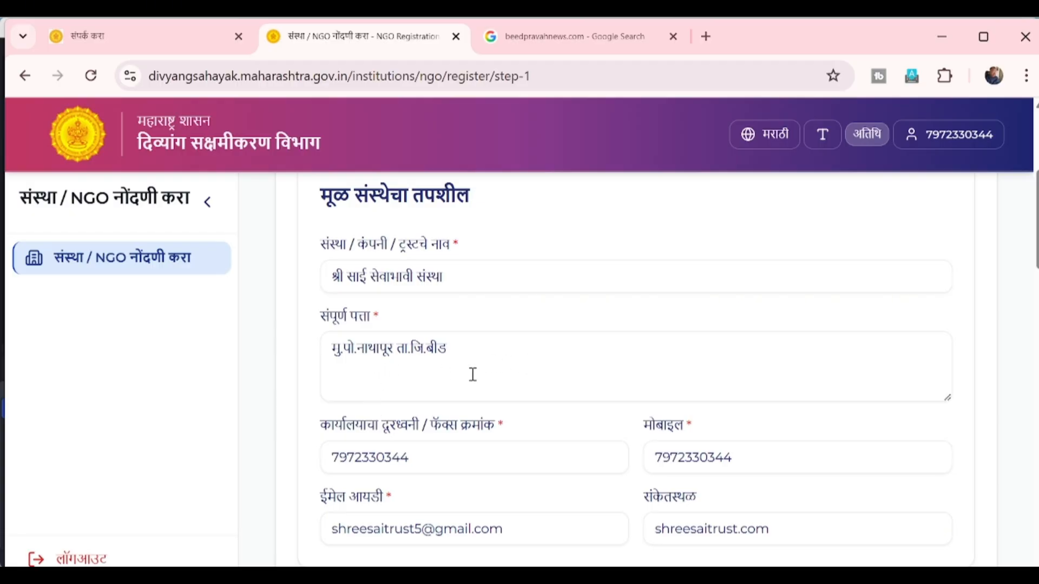
pyautogui.scroll(-2, 471, 371)
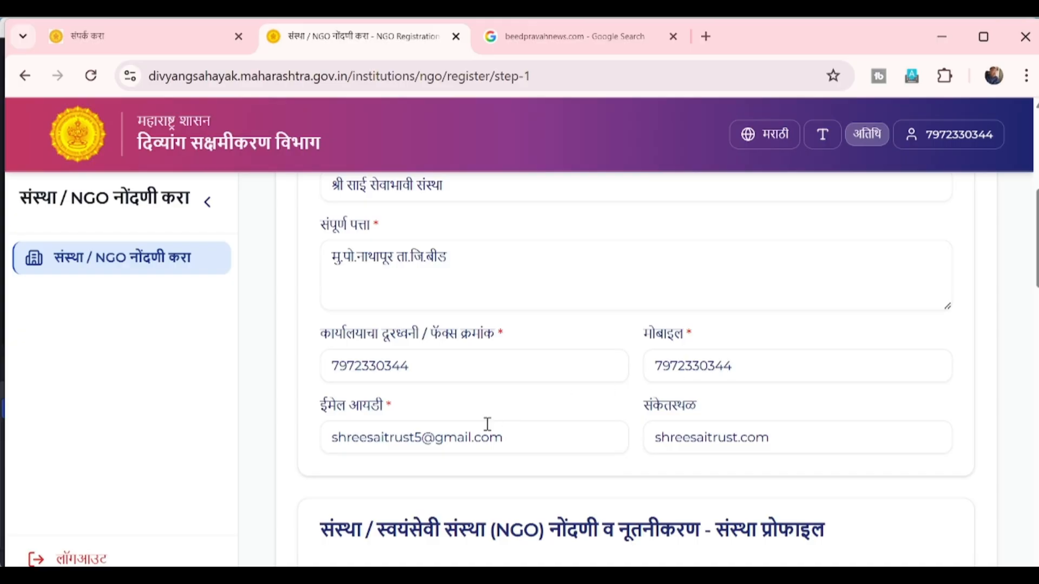
pyautogui.click(427, 361)
pyautogui.scroll(6, 476, 367)
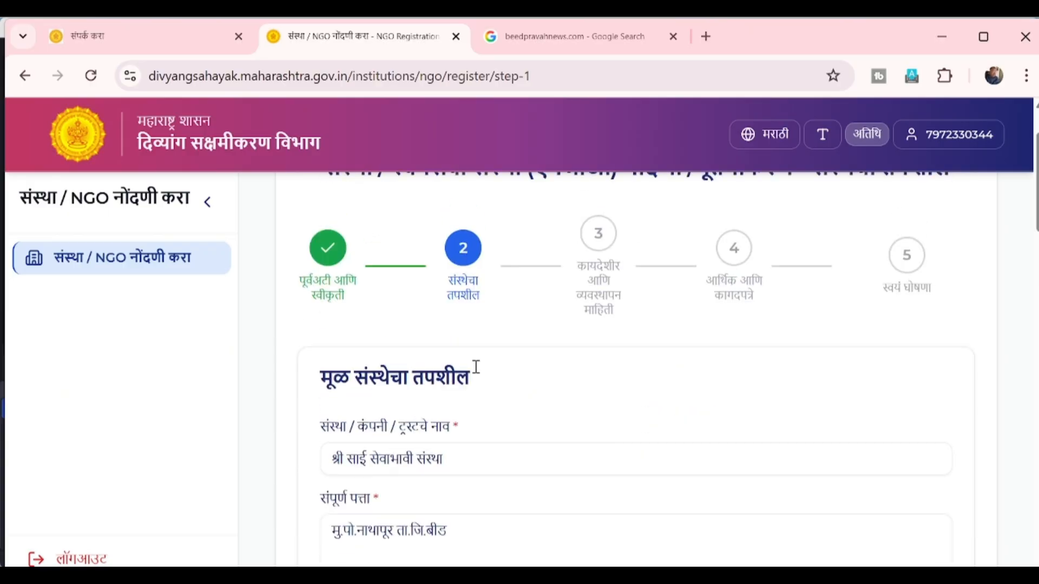
pyautogui.scroll(-6, 482, 379)
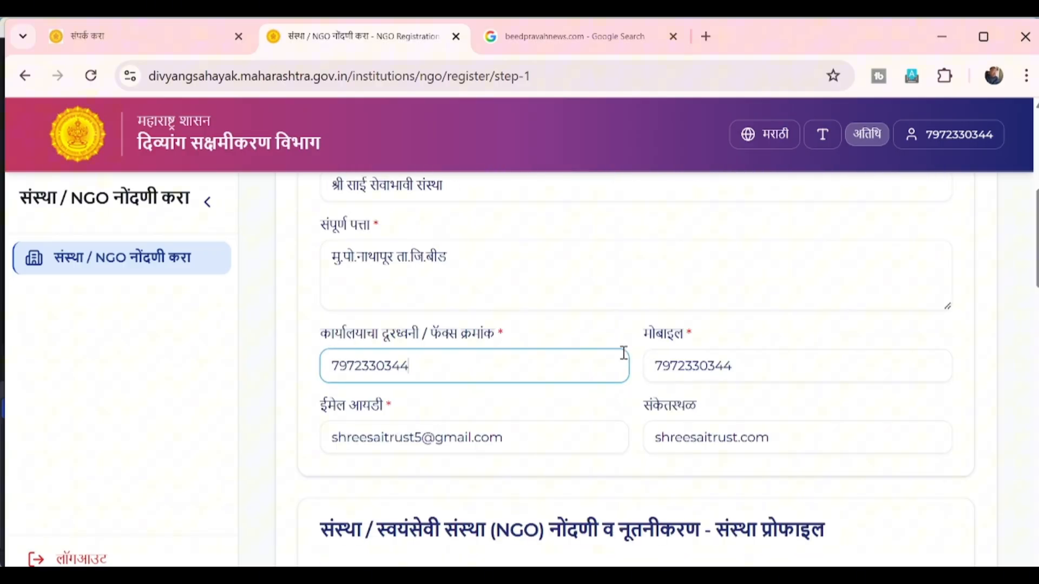
pyautogui.click(760, 369)
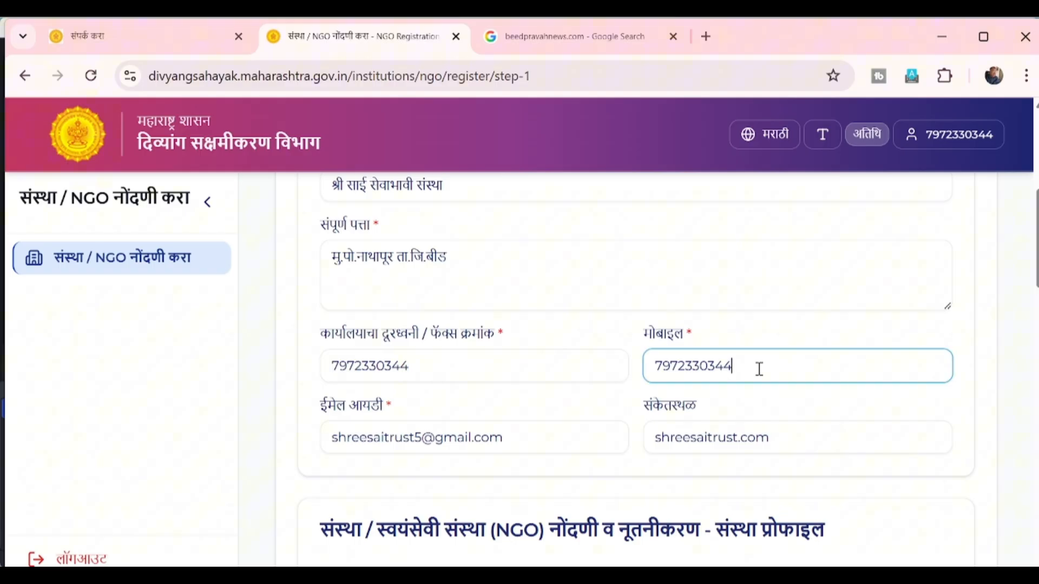
pyautogui.click(528, 437)
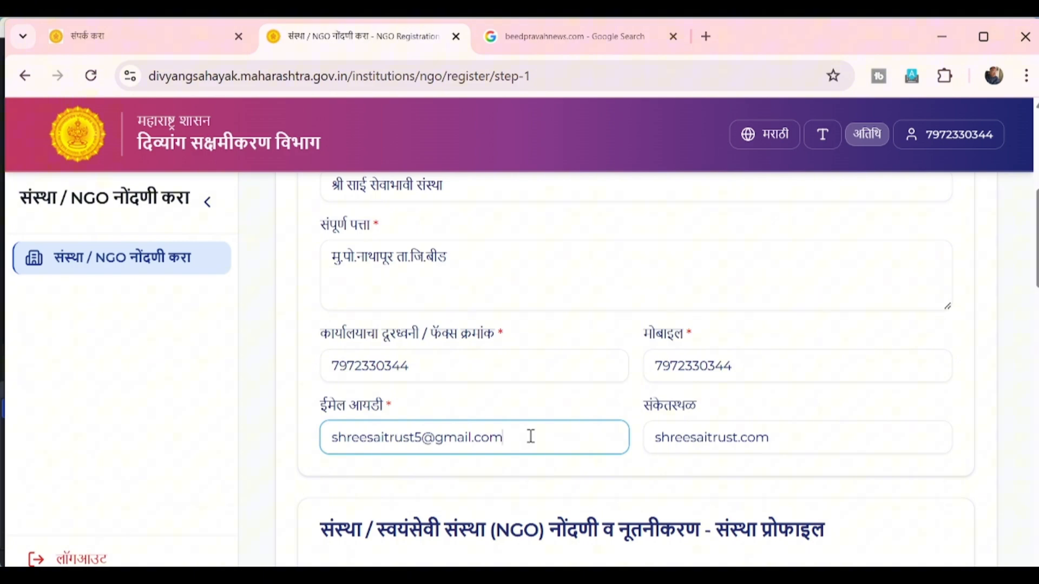
pyautogui.click(796, 437)
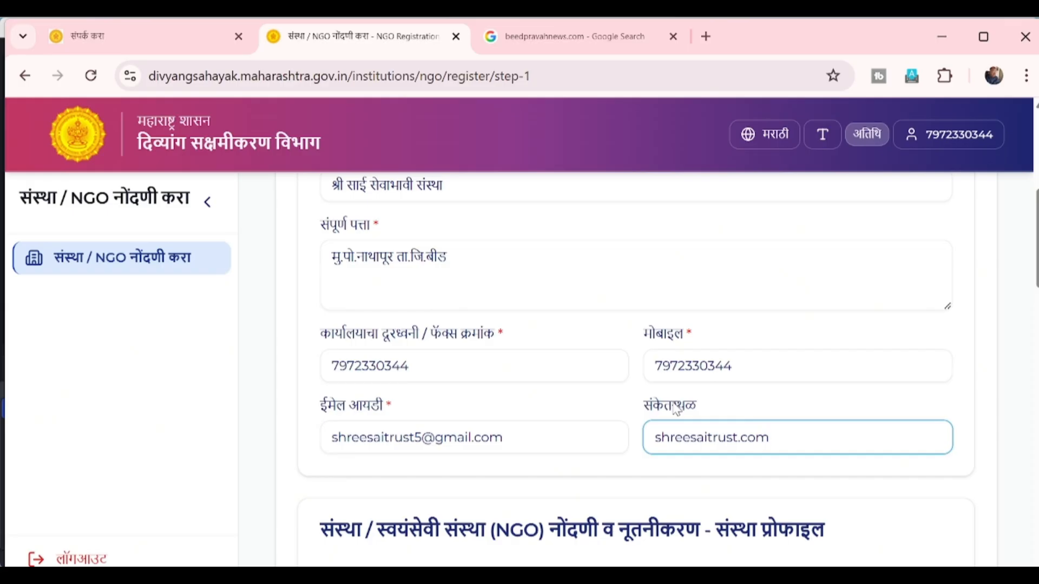
pyautogui.scroll(-3, 524, 448)
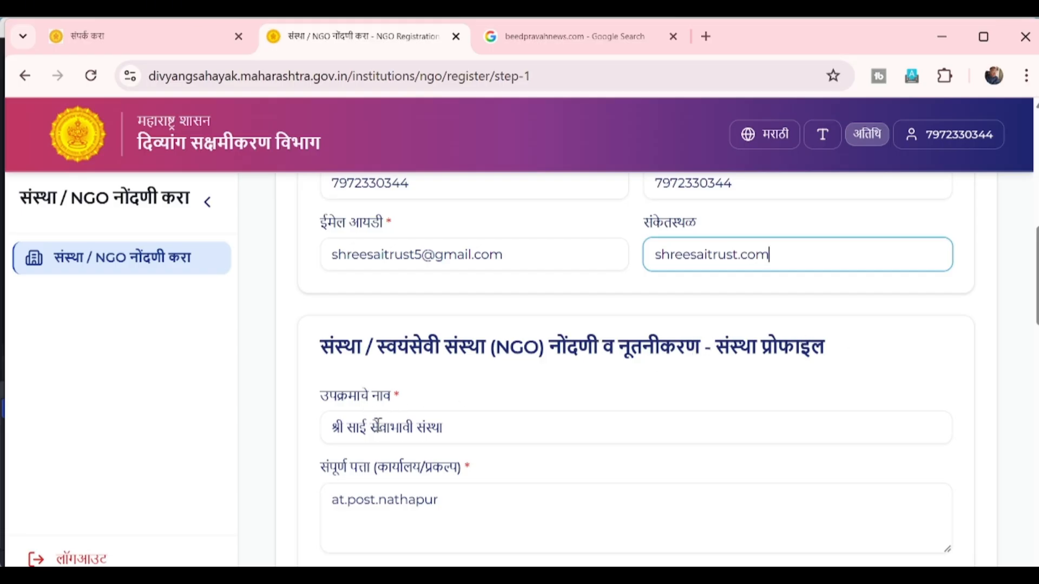
pyautogui.click(379, 431)
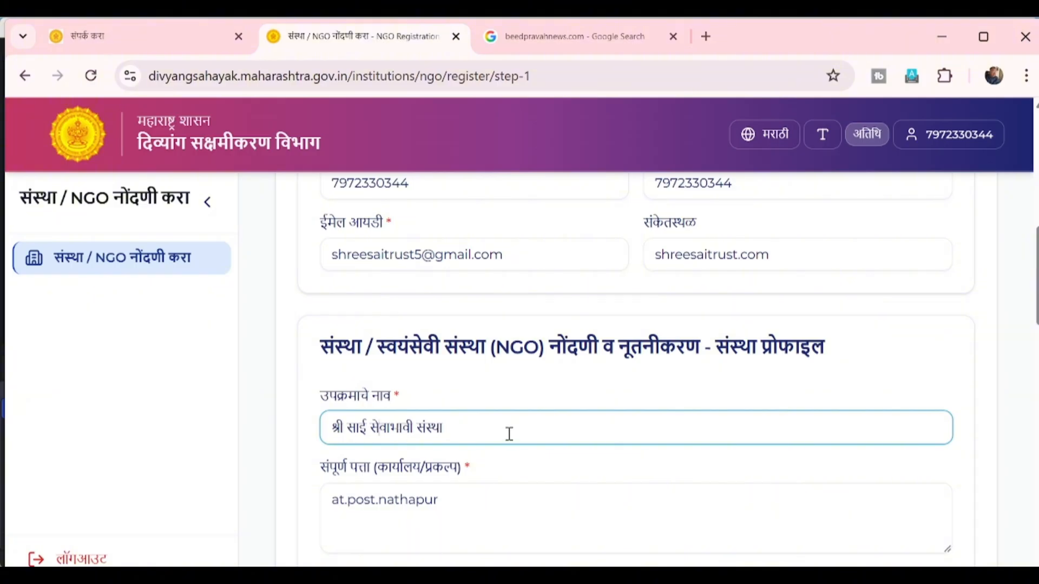
pyautogui.scroll(-2, 509, 434)
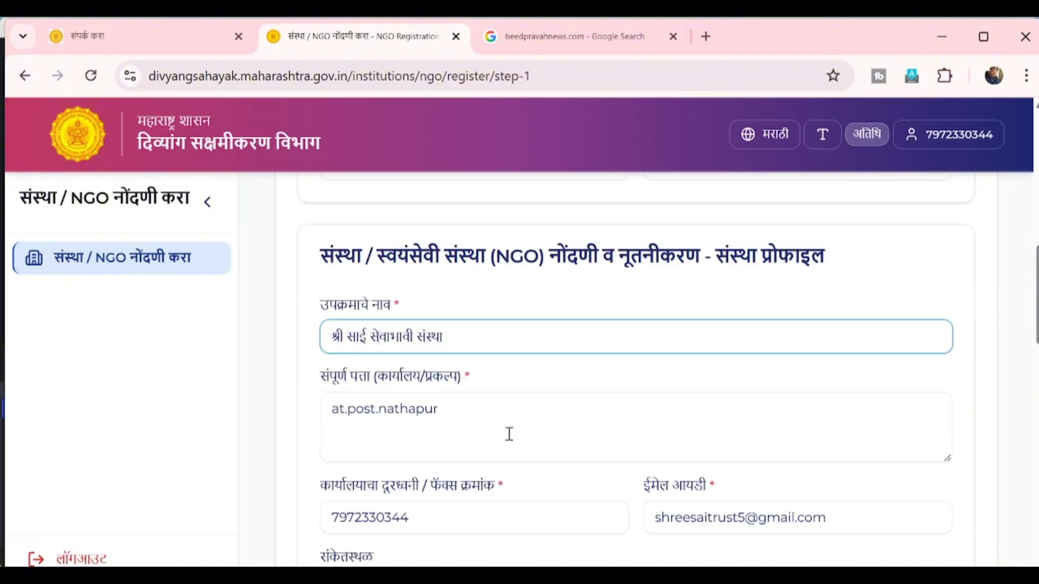
pyautogui.click(467, 426)
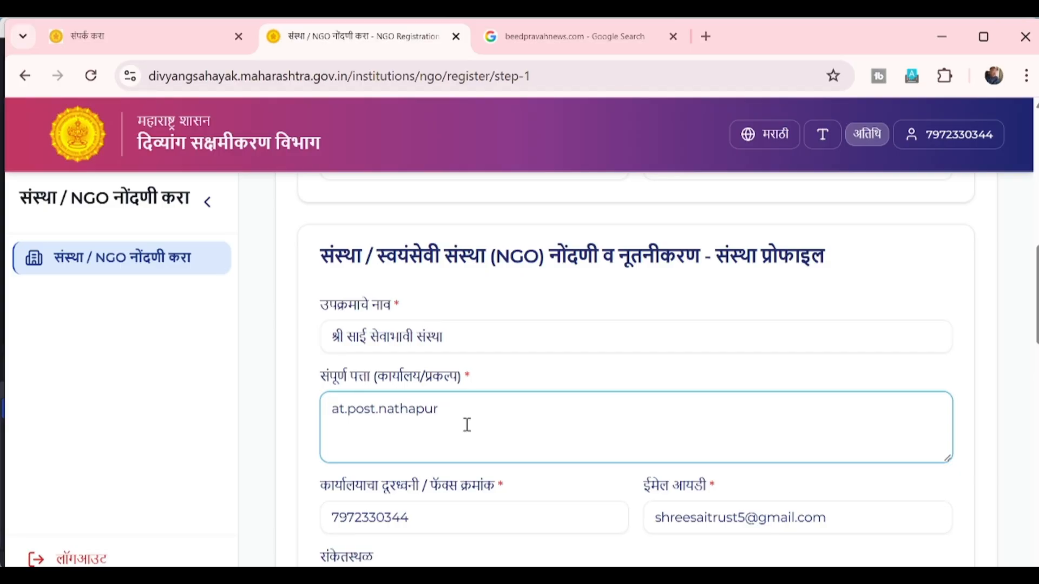
pyautogui.scroll(-2, 510, 433)
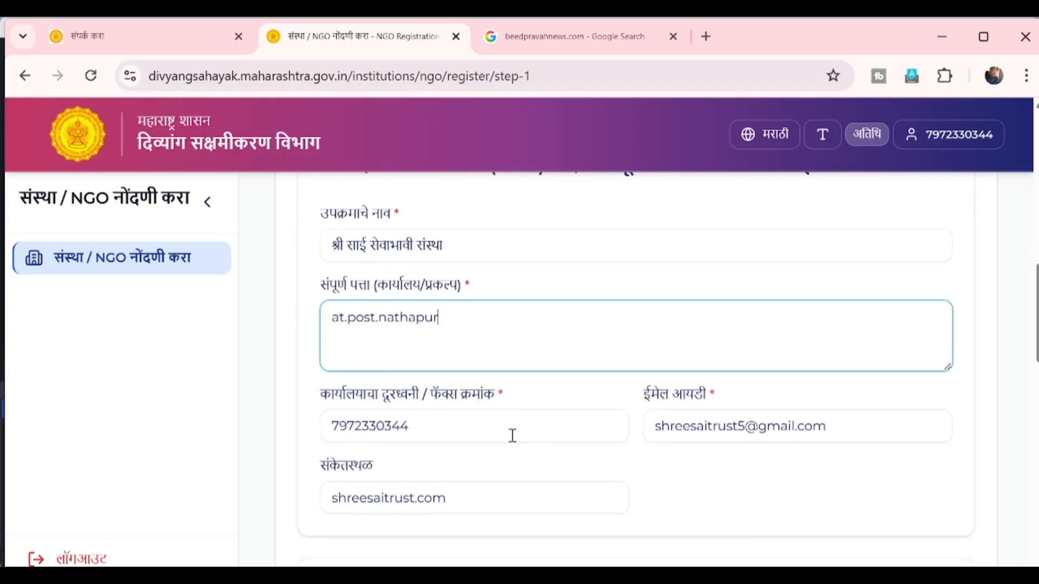
pyautogui.click(458, 435)
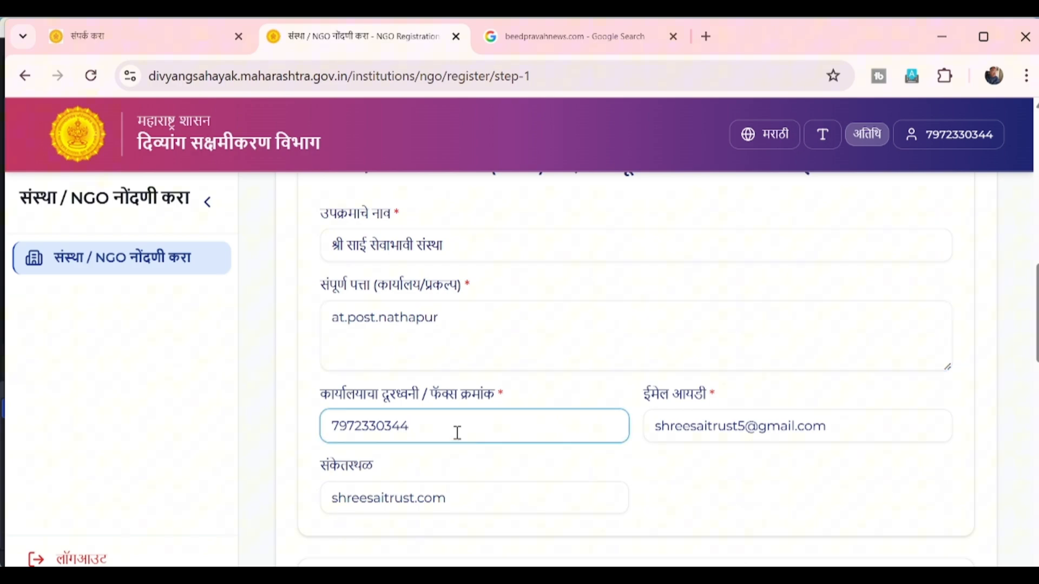
pyautogui.click(734, 426)
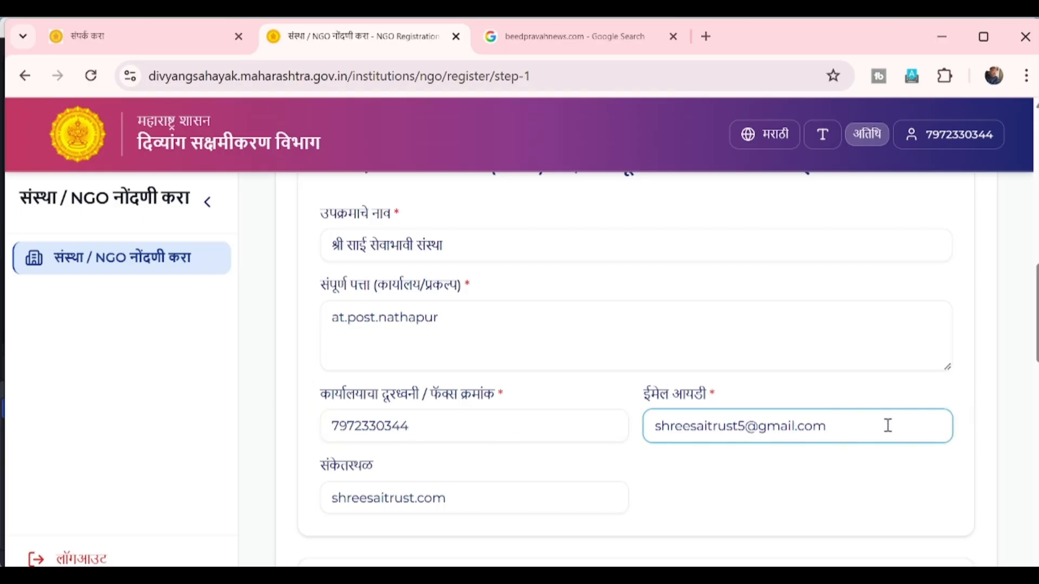
pyautogui.scroll(5, 713, 411)
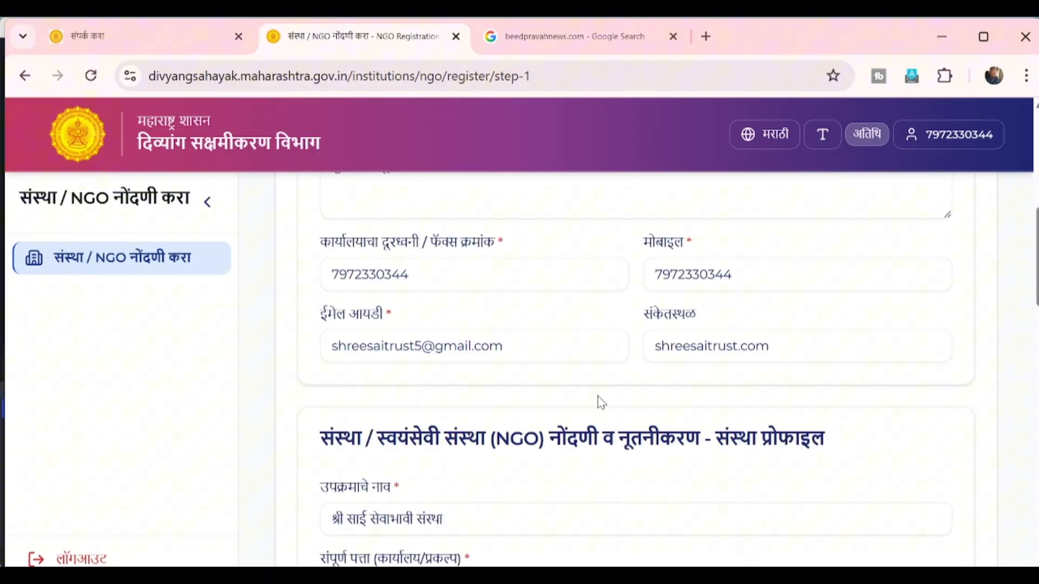
pyautogui.click(464, 338)
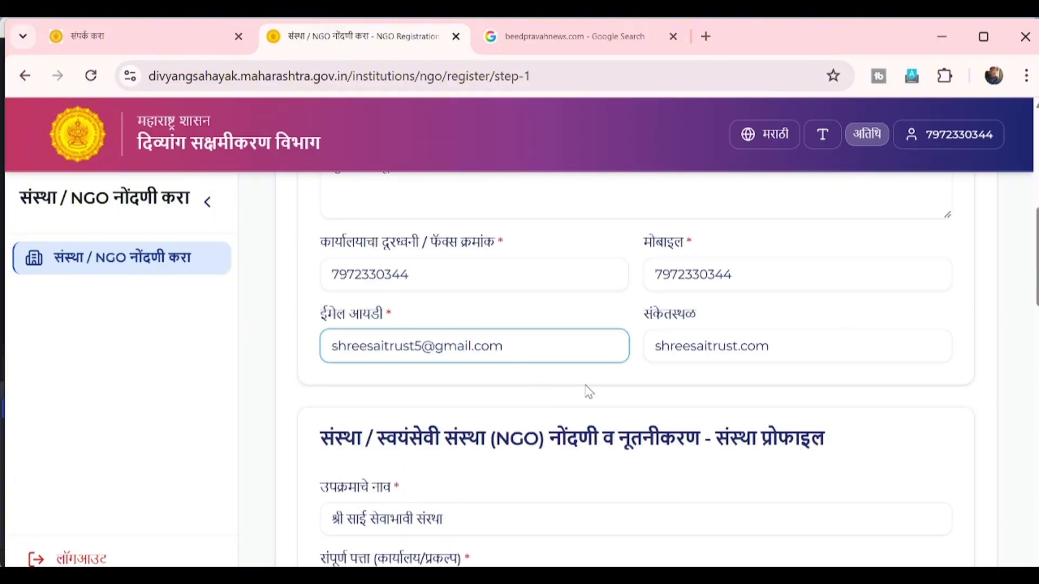
pyautogui.scroll(-5, 595, 396)
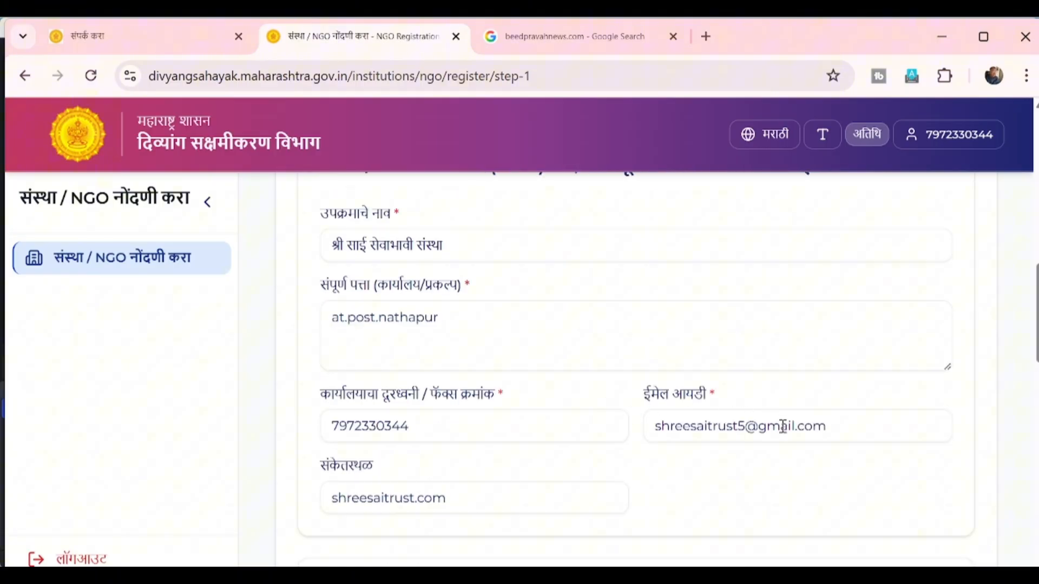
pyautogui.click(782, 426)
pyautogui.scroll(-2, 395, 480)
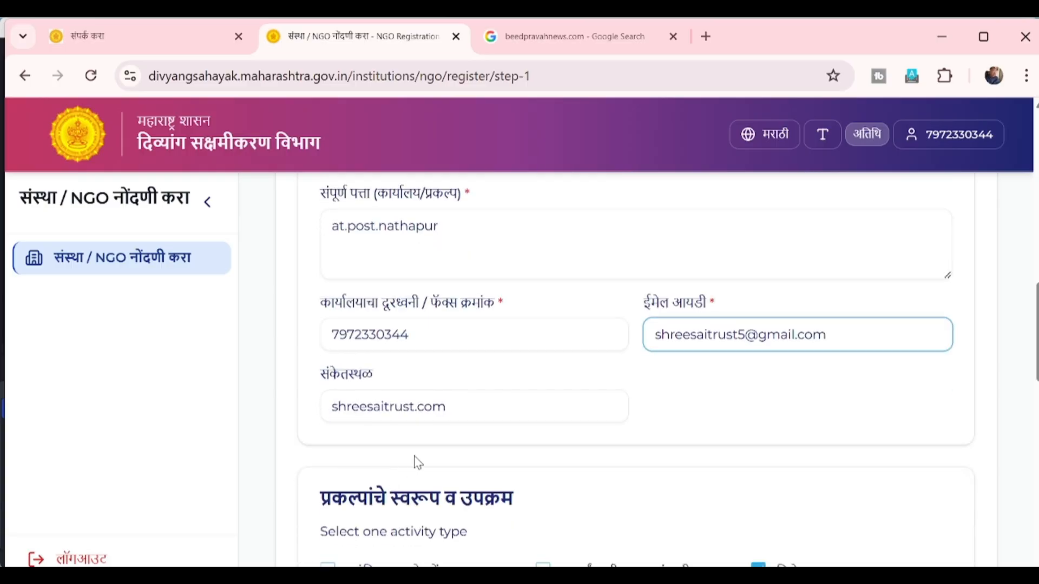
pyautogui.click(458, 414)
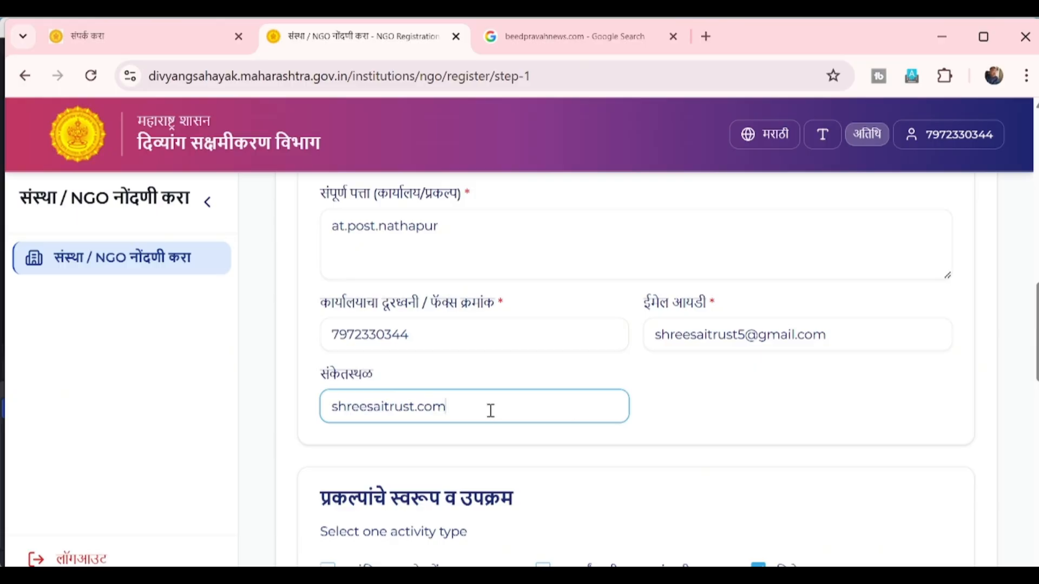
pyautogui.scroll(-2, 496, 409)
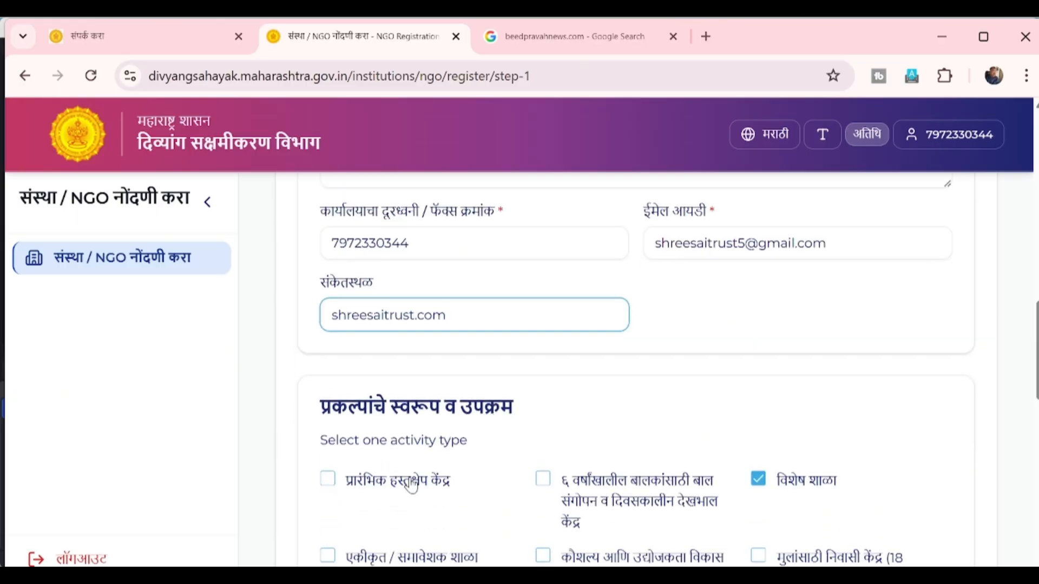
pyautogui.scroll(-3, 521, 471)
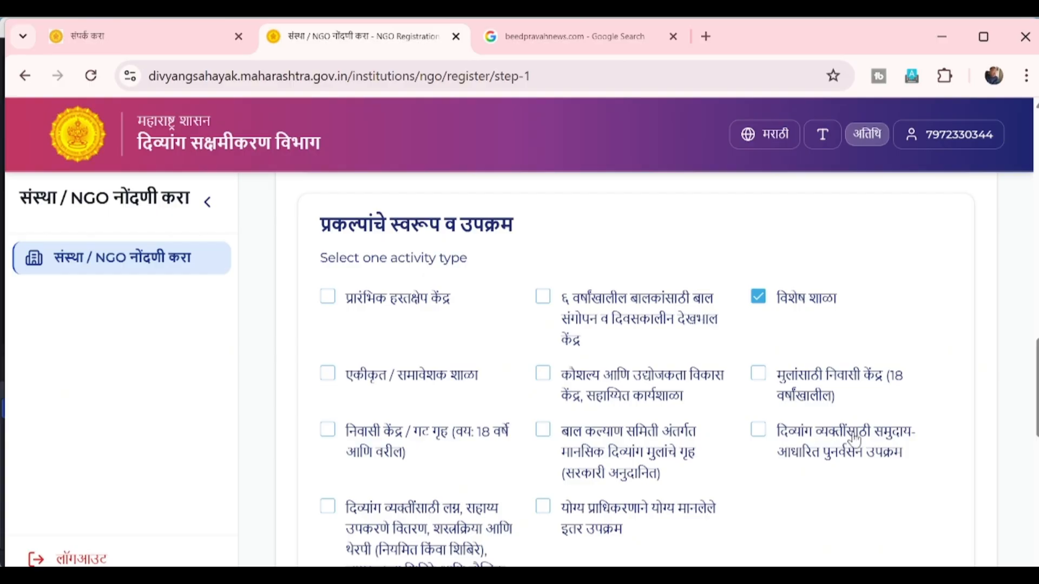
pyautogui.scroll(-2, 479, 511)
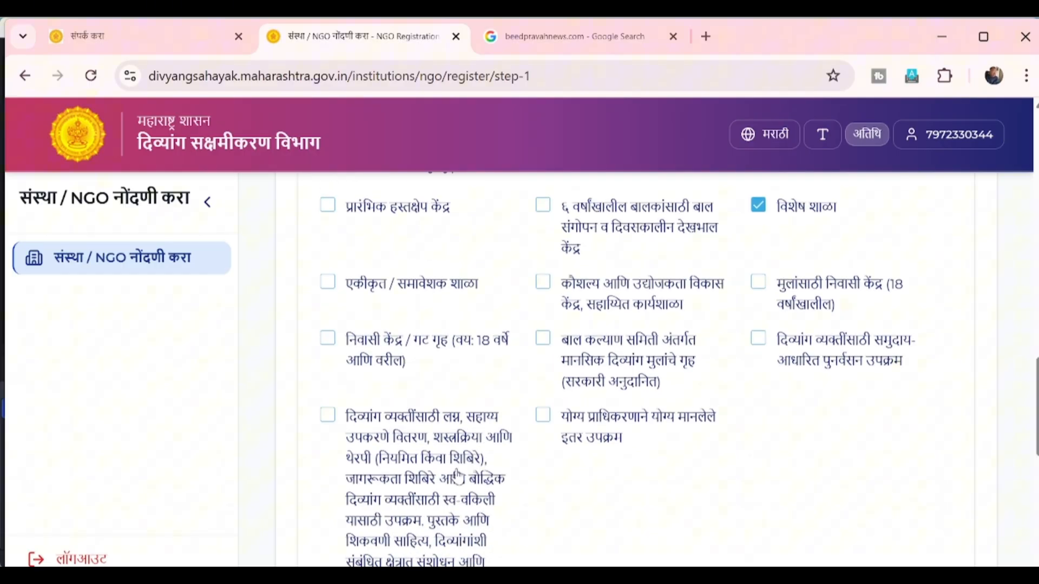
pyautogui.scroll(-2, 439, 453)
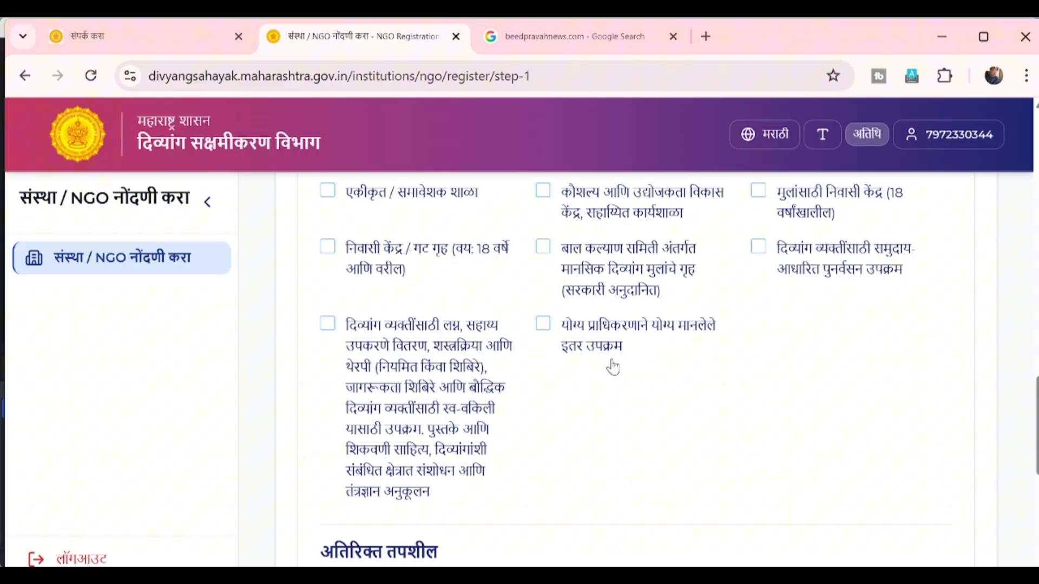
pyautogui.scroll(4, 615, 373)
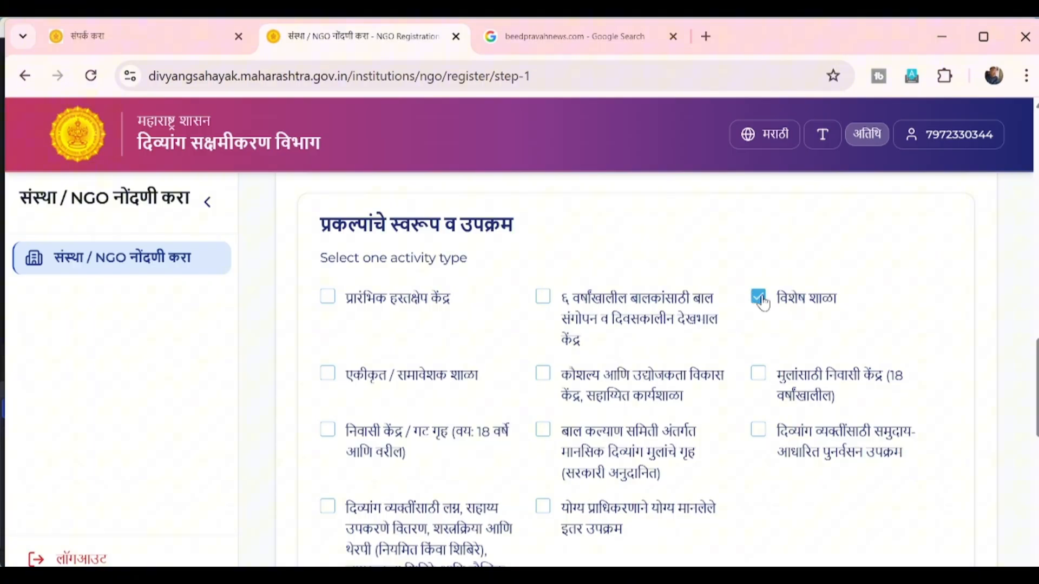
pyautogui.click(760, 298)
pyautogui.click(761, 302)
pyautogui.scroll(-3, 685, 374)
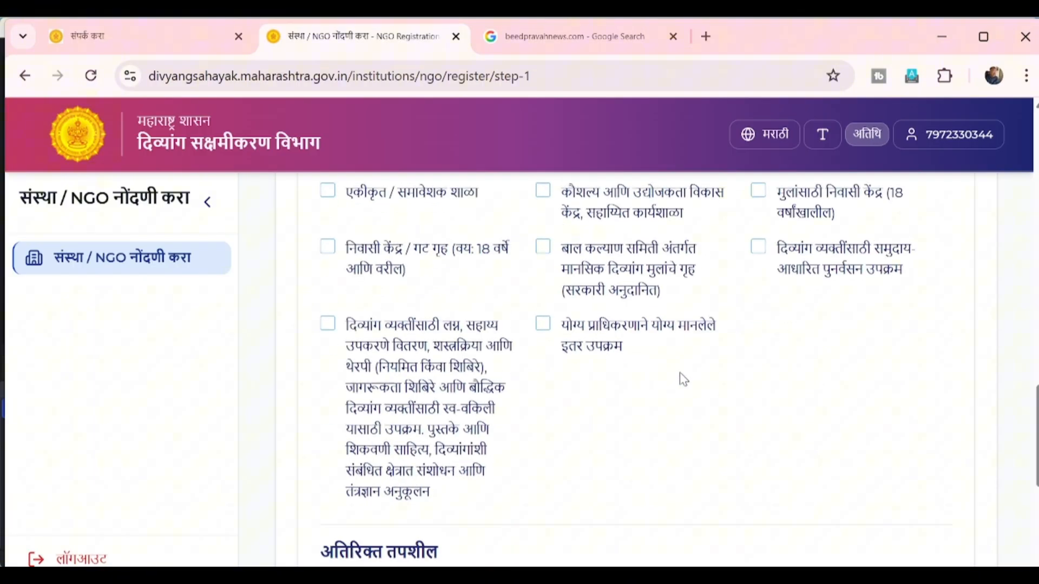
pyautogui.scroll(-3, 682, 376)
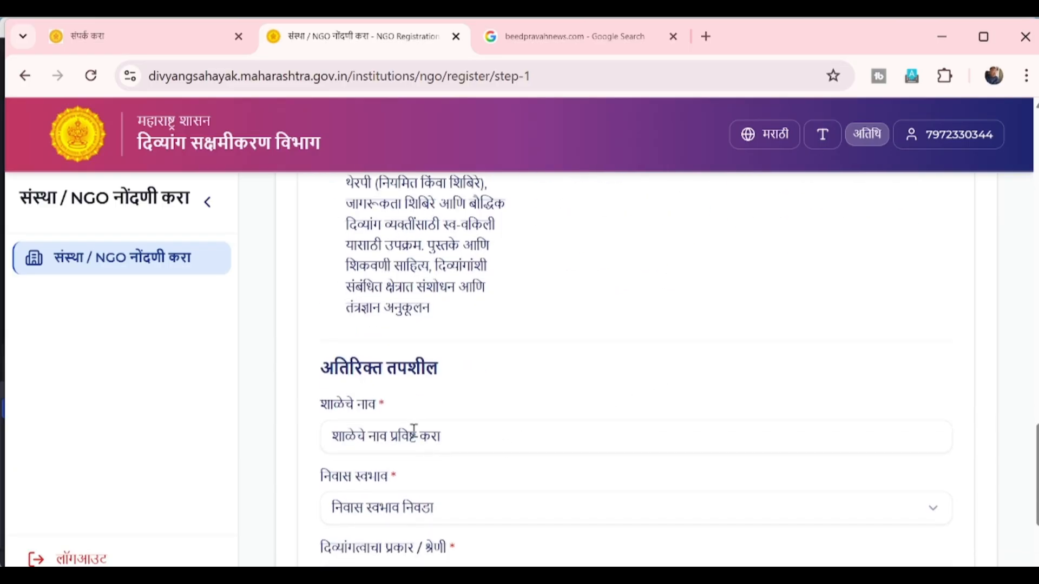
# Name the school 'mukbadhir school' and set its residence type to निवासी.
pyautogui.scroll(-2, 414, 430)
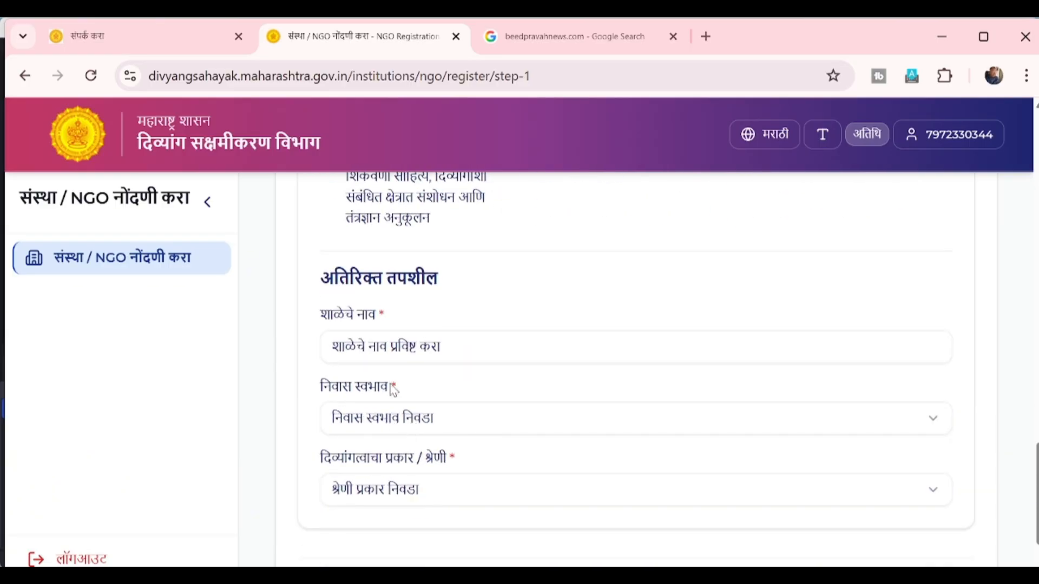
pyautogui.click(371, 346)
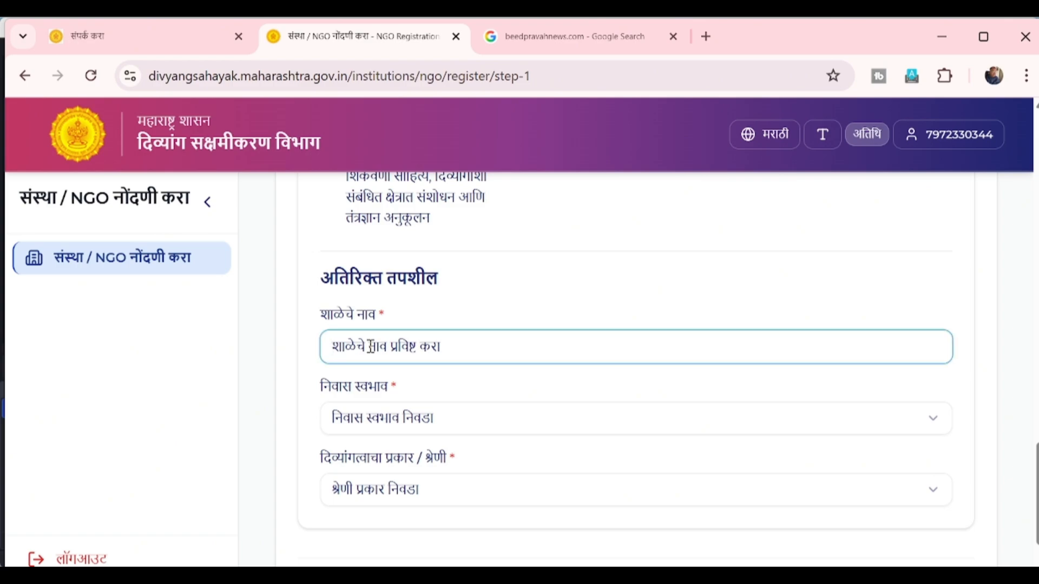
pyautogui.write('muk')
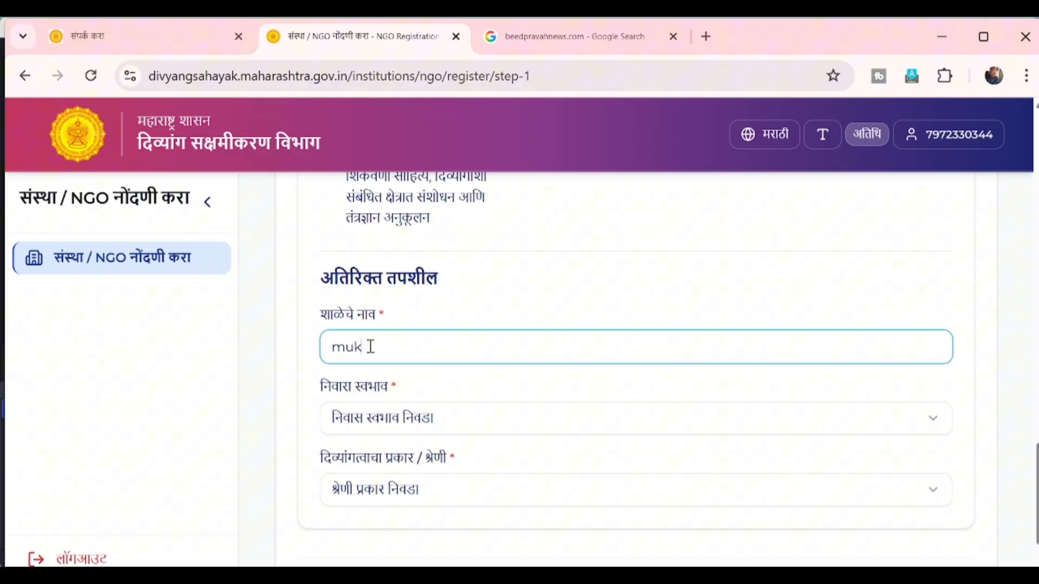
pyautogui.write('badhir school')
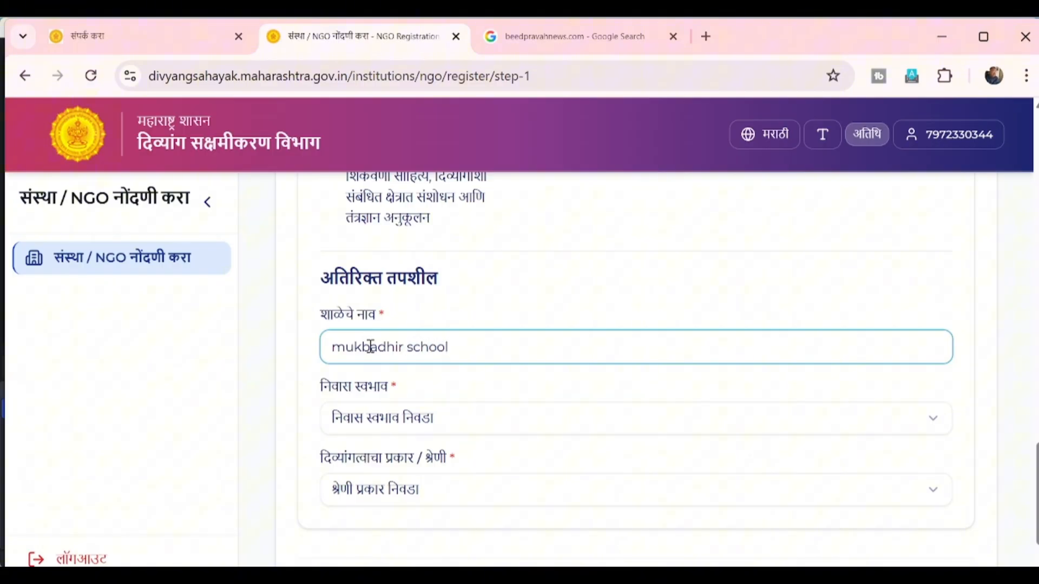
pyautogui.click(405, 419)
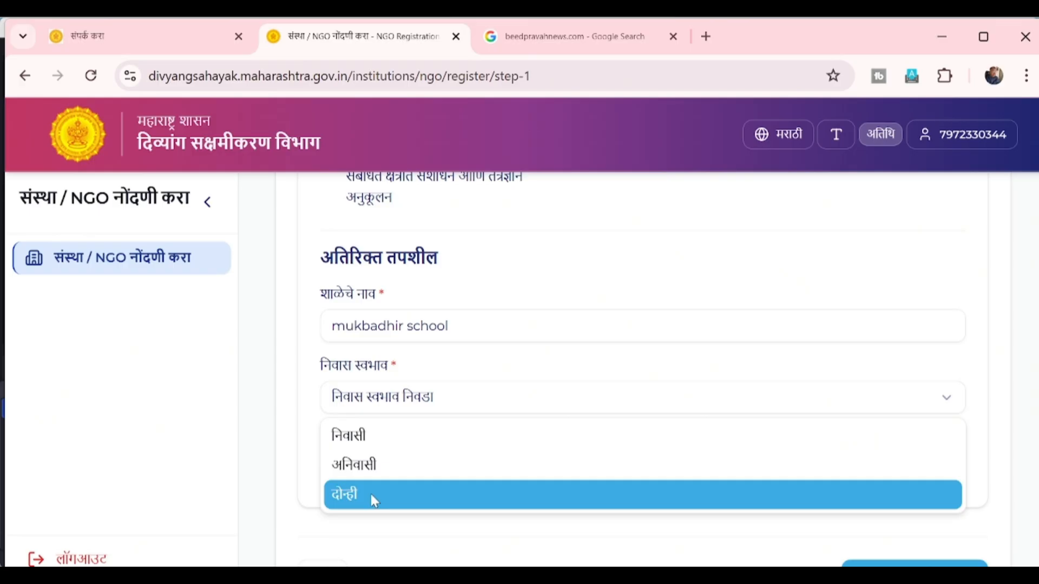
pyautogui.click(364, 438)
# Enter 50 total residential admissions and choose the मुकबधिर disability category.
pyautogui.scroll(-2, 493, 452)
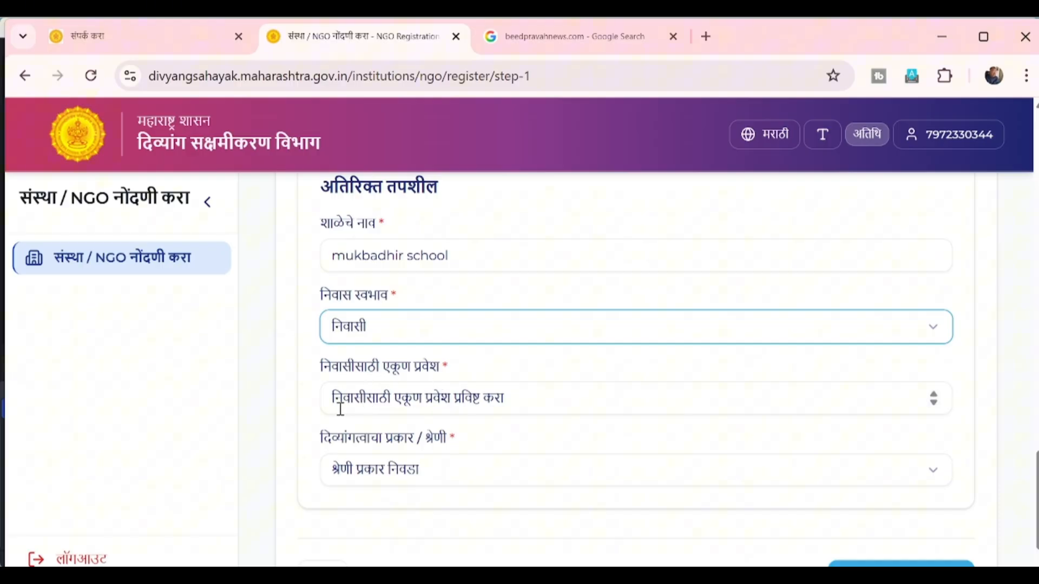
pyautogui.click(474, 405)
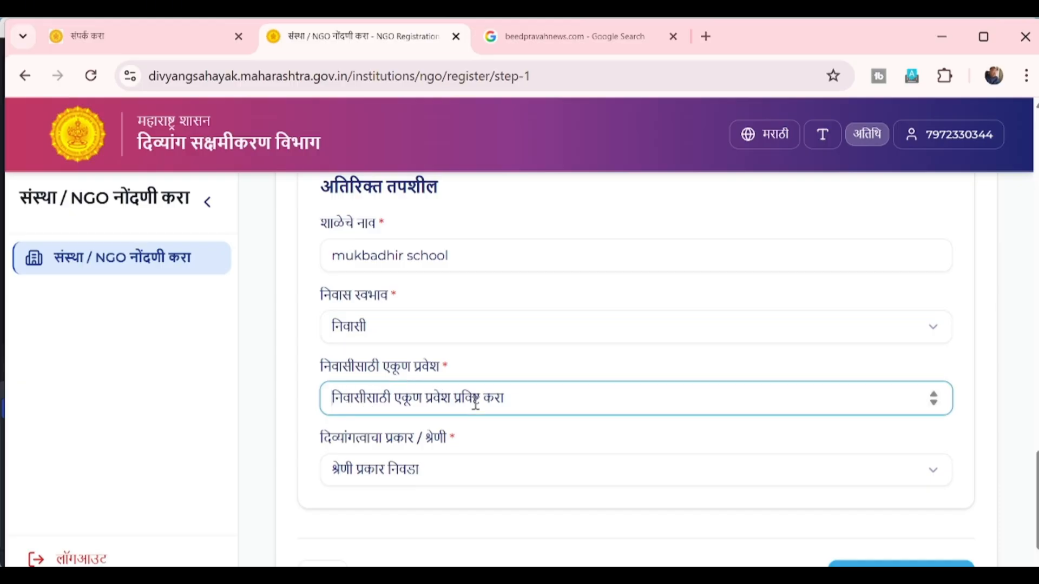
pyautogui.write('50')
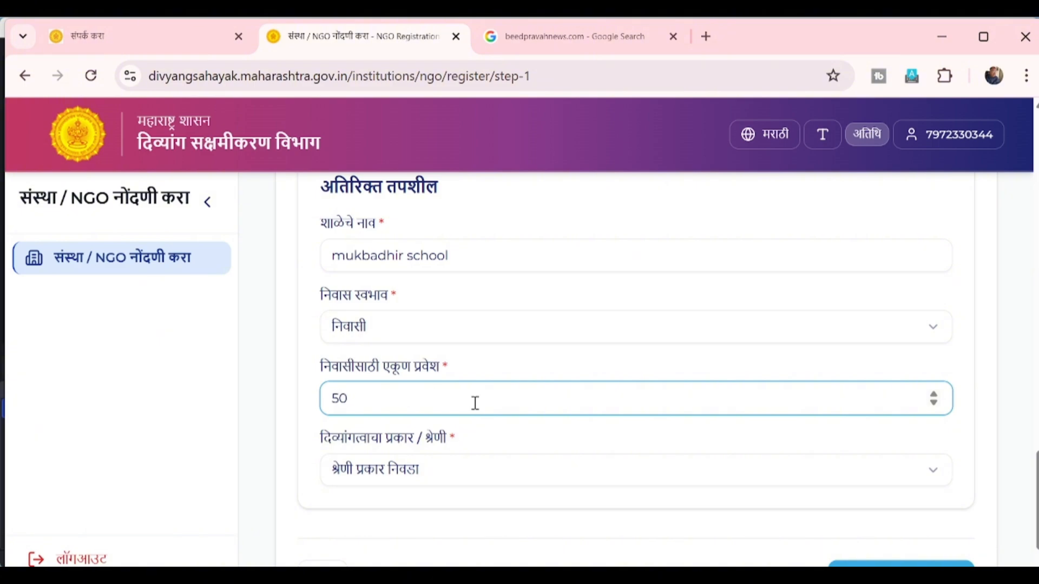
pyautogui.click(472, 471)
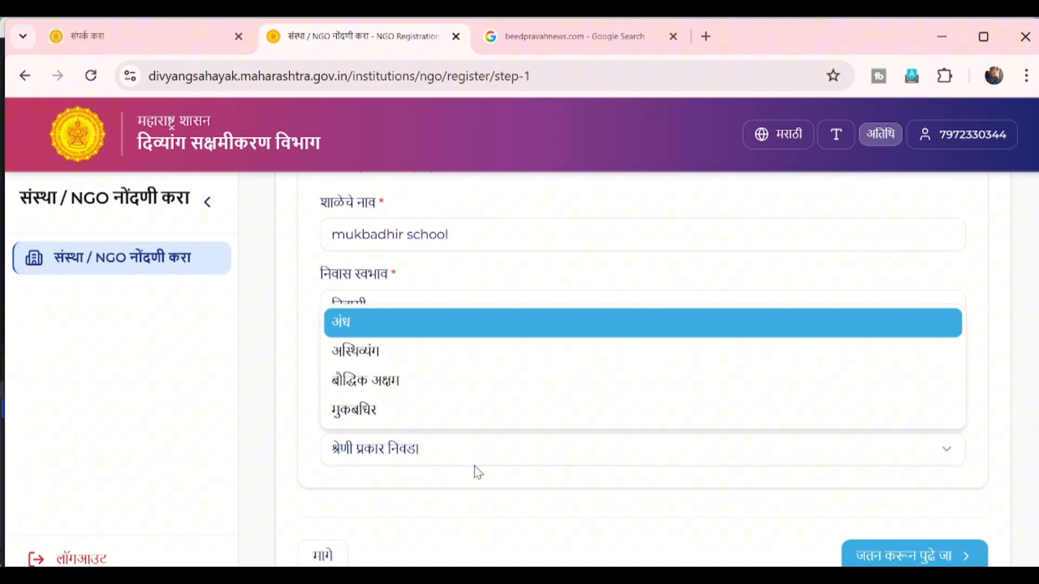
pyautogui.click(396, 411)
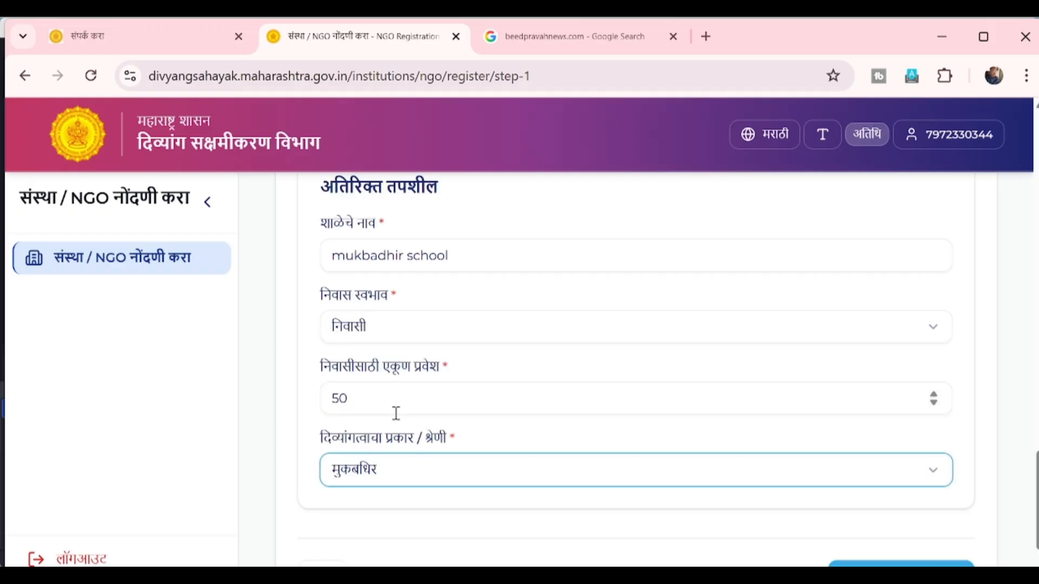
pyautogui.scroll(-2, 531, 385)
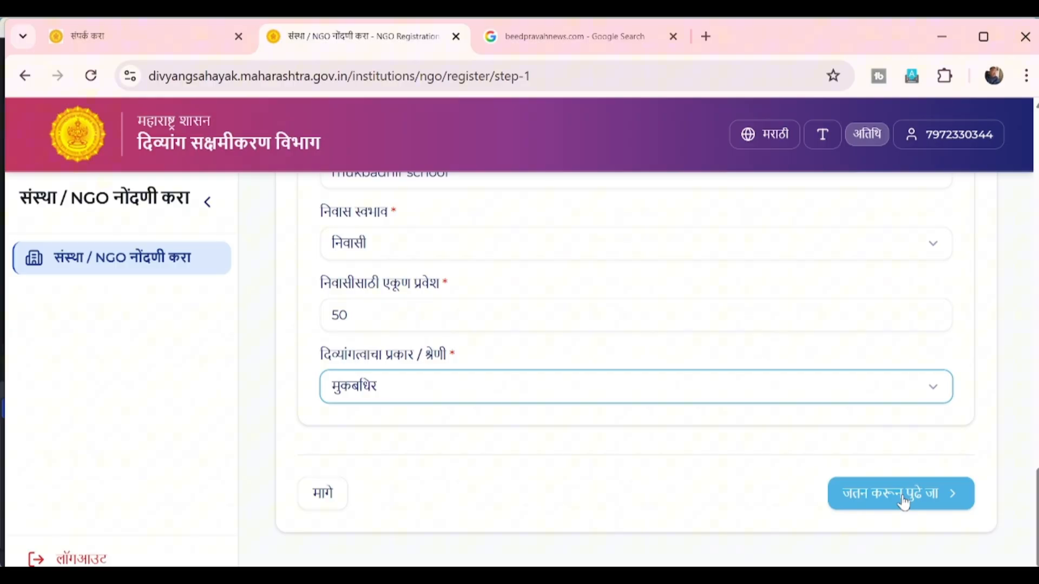
# Save the institution details with 'जतन करून पुढे जा' and scroll to the top of step 3.
pyautogui.click(903, 503)
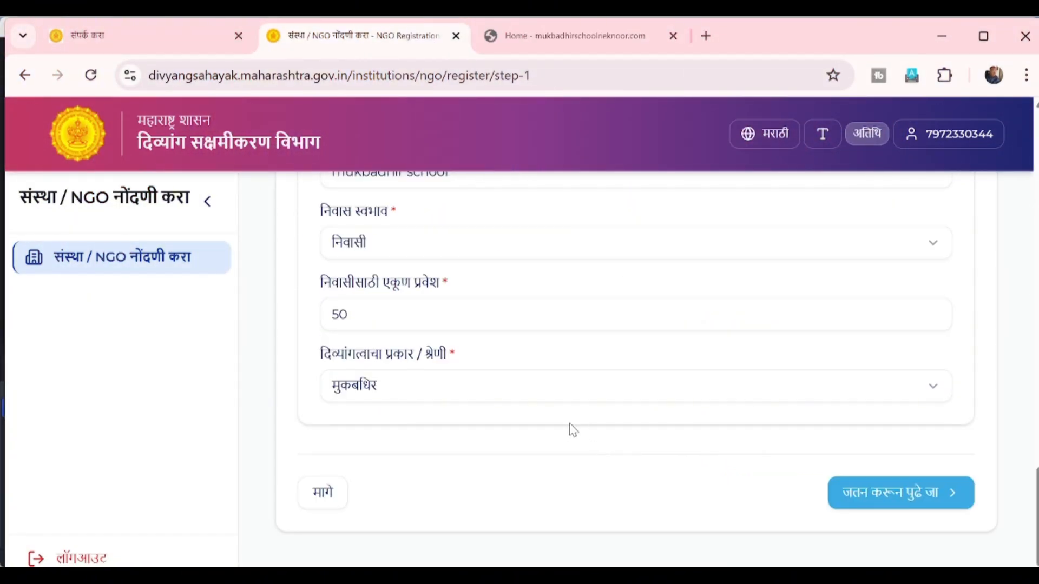
pyautogui.scroll(2, 573, 431)
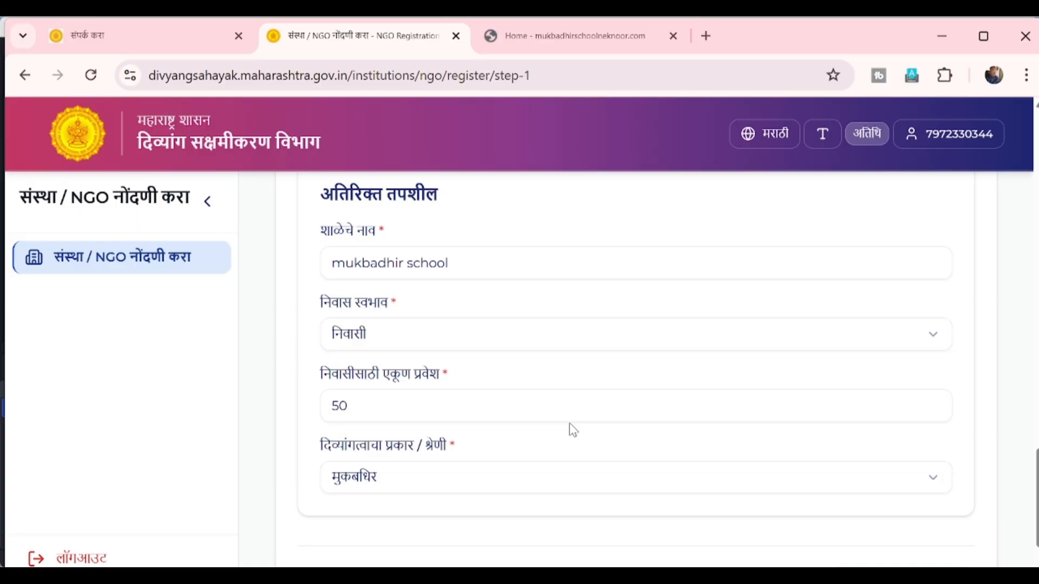
pyautogui.scroll(-2, 573, 430)
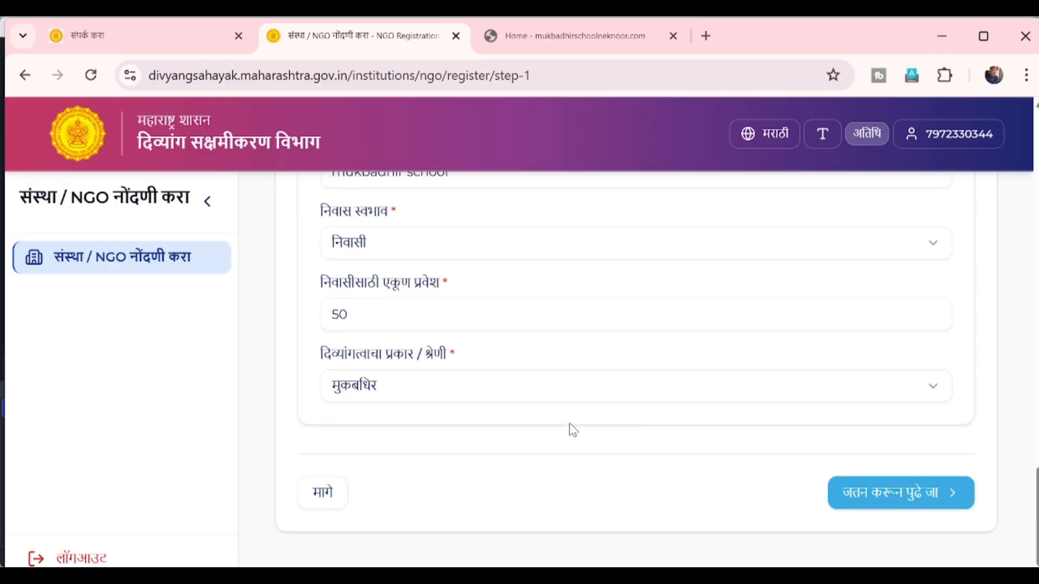
pyautogui.click(894, 495)
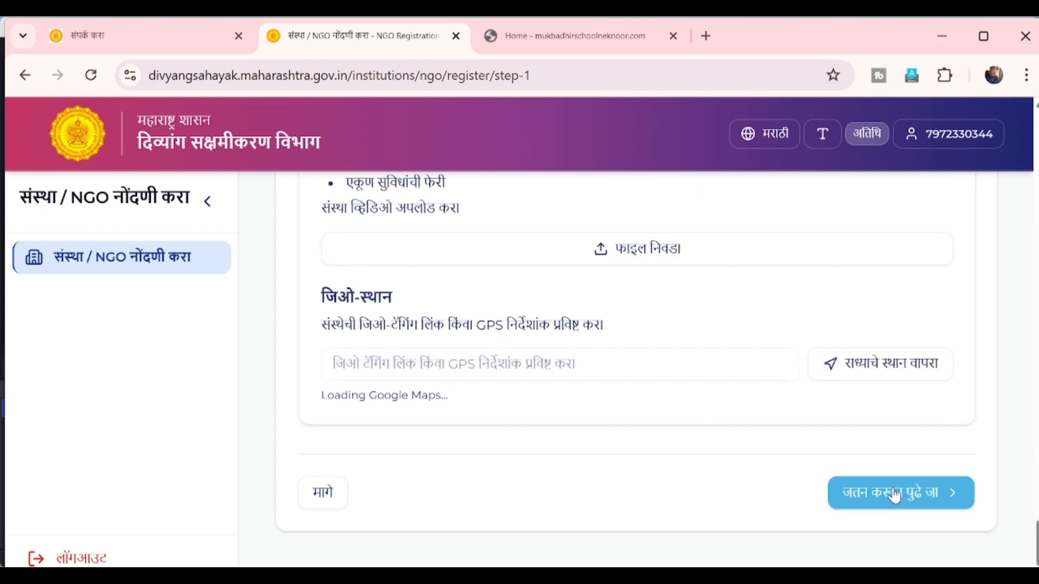
pyautogui.scroll(15, 739, 419)
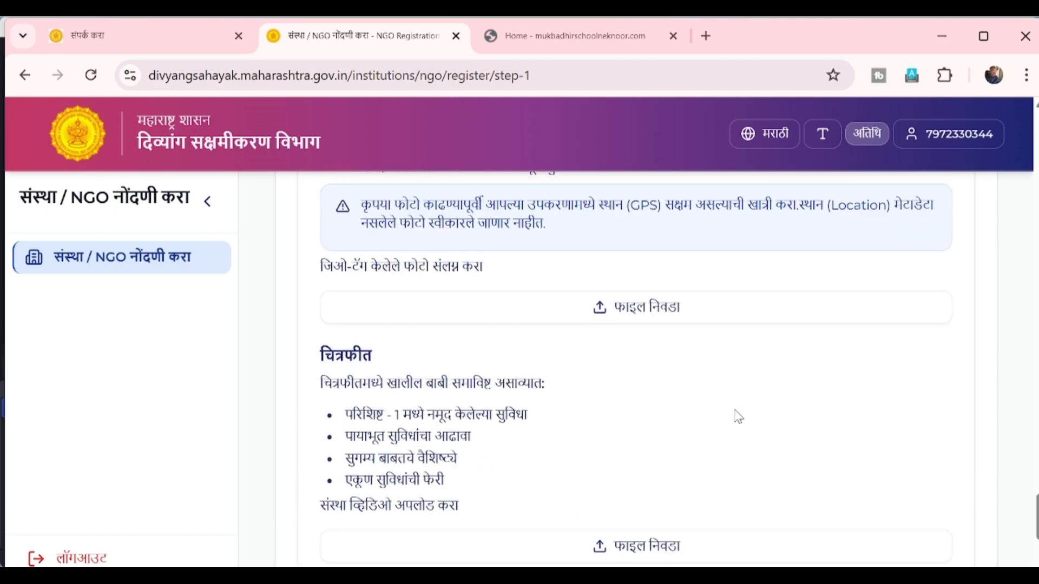
pyautogui.scroll(15, 740, 416)
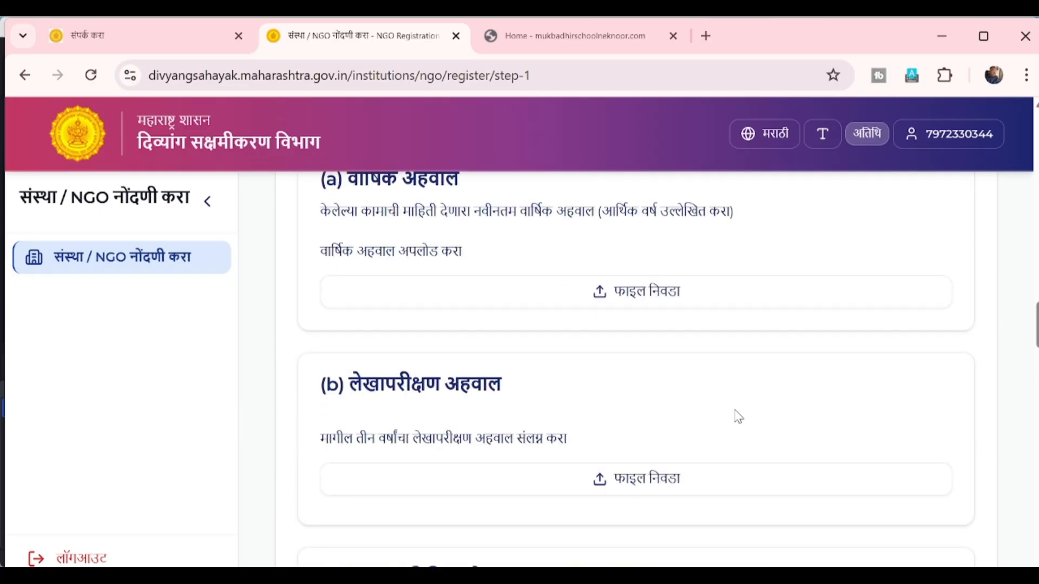
pyautogui.scroll(10, 739, 417)
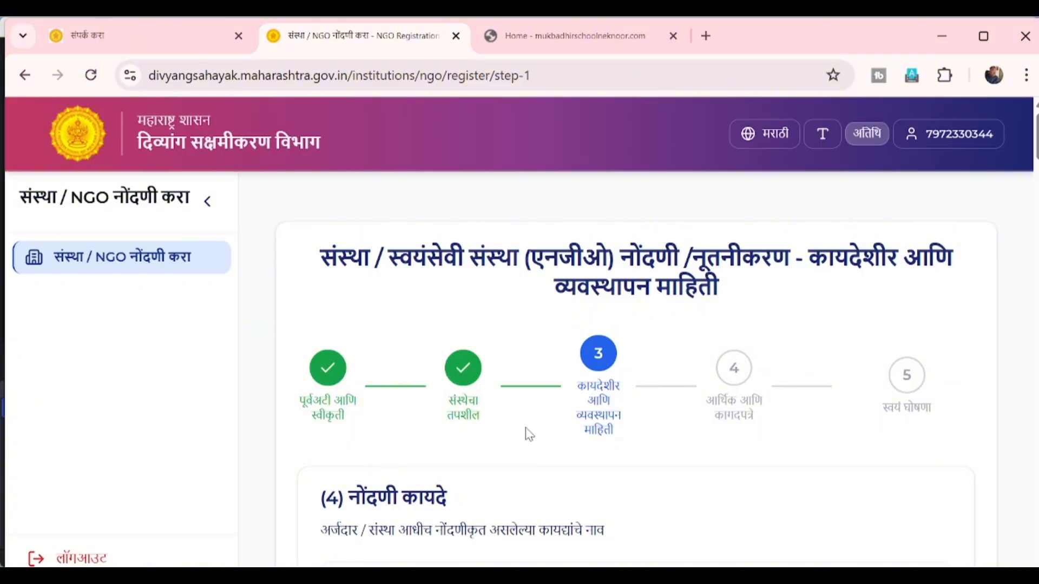
# Choose सोसायटी नोंदणी कायदा, 1860 as कायदा 1 and step through its number, date and purpose fields.
pyautogui.scroll(-2, 529, 433)
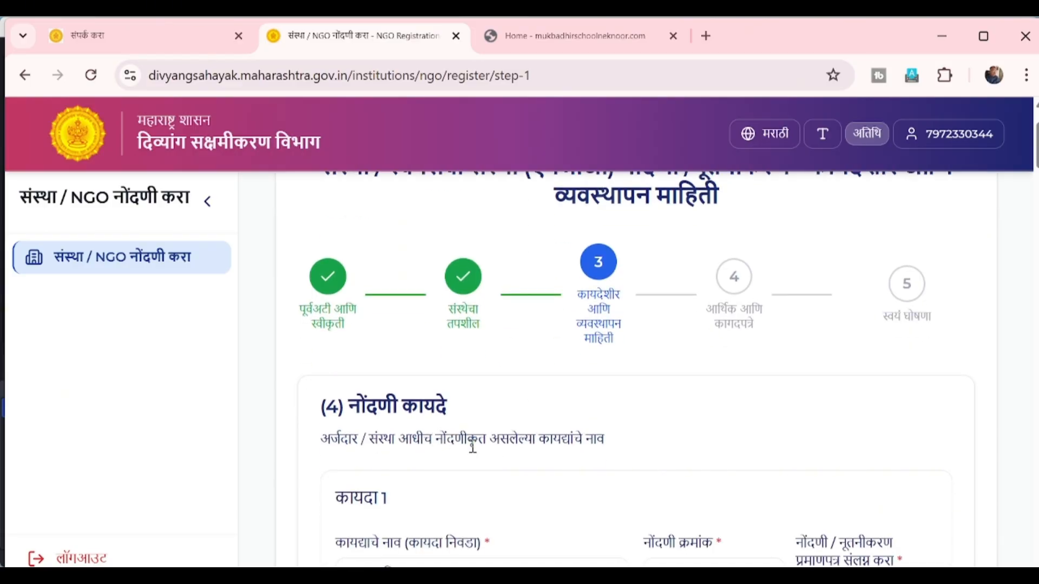
pyautogui.scroll(-2, 471, 439)
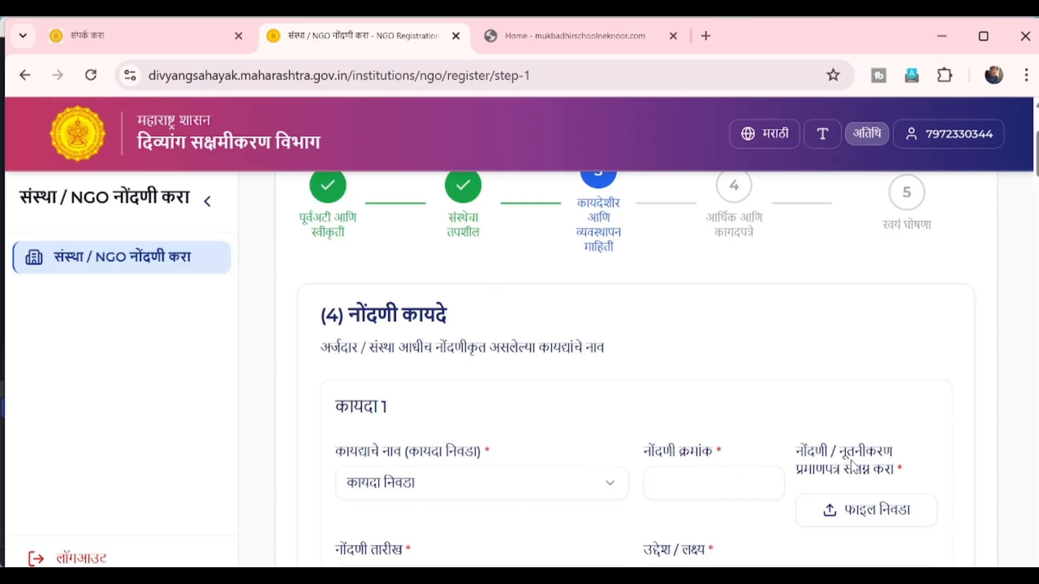
pyautogui.click(521, 481)
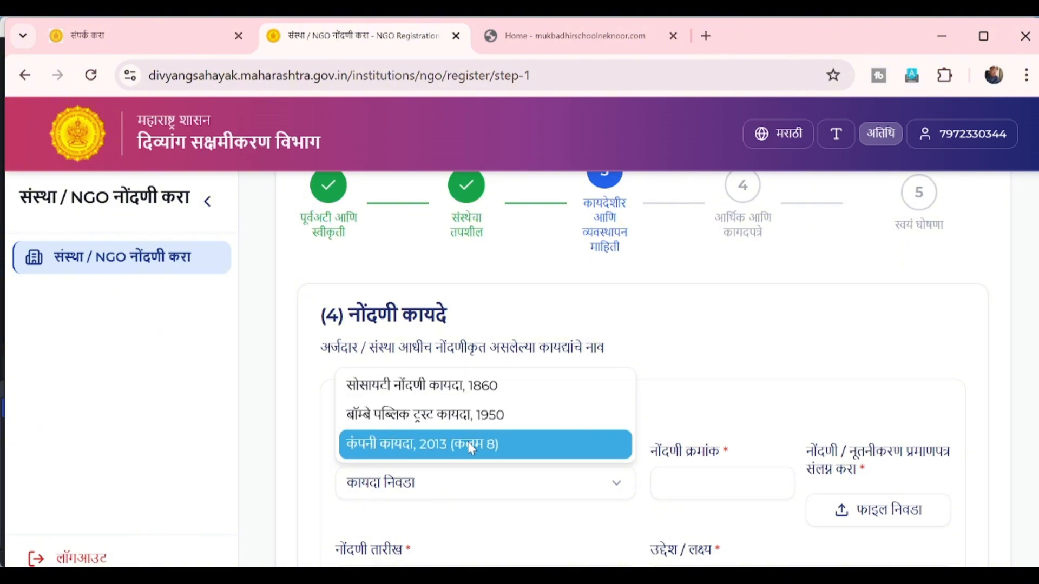
pyautogui.click(484, 397)
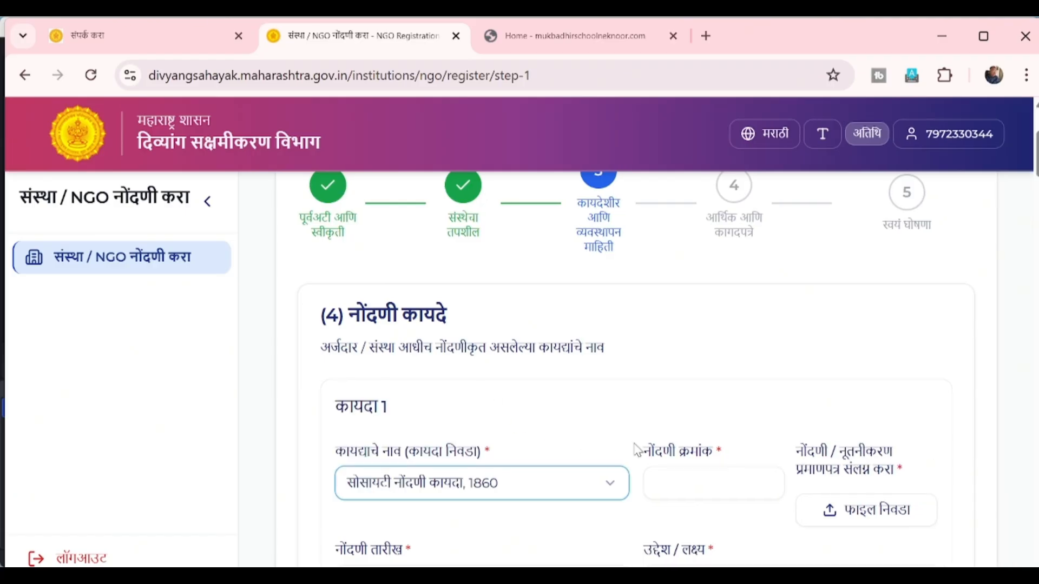
pyautogui.click(708, 491)
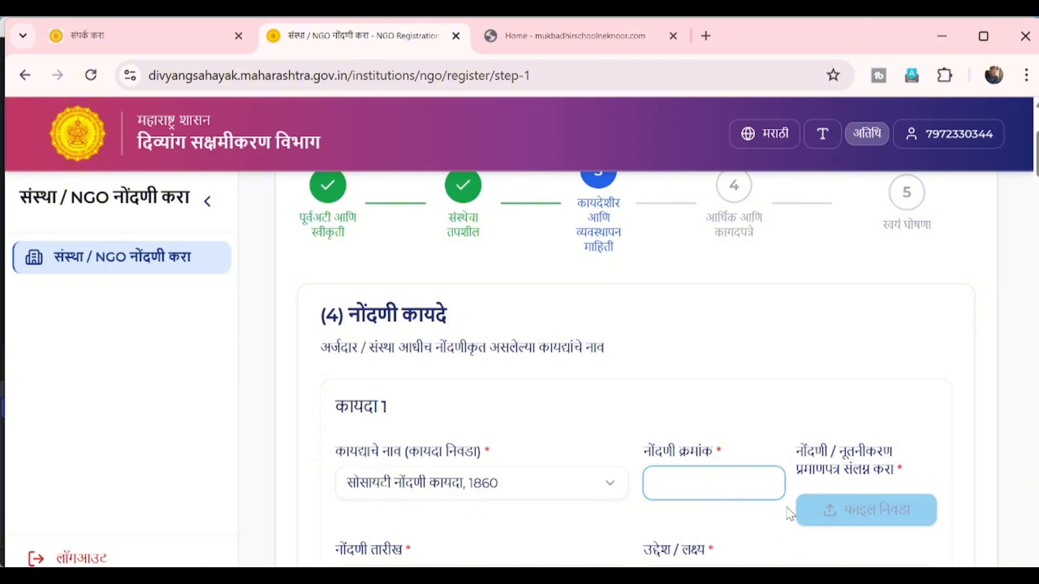
pyautogui.scroll(-2, 760, 517)
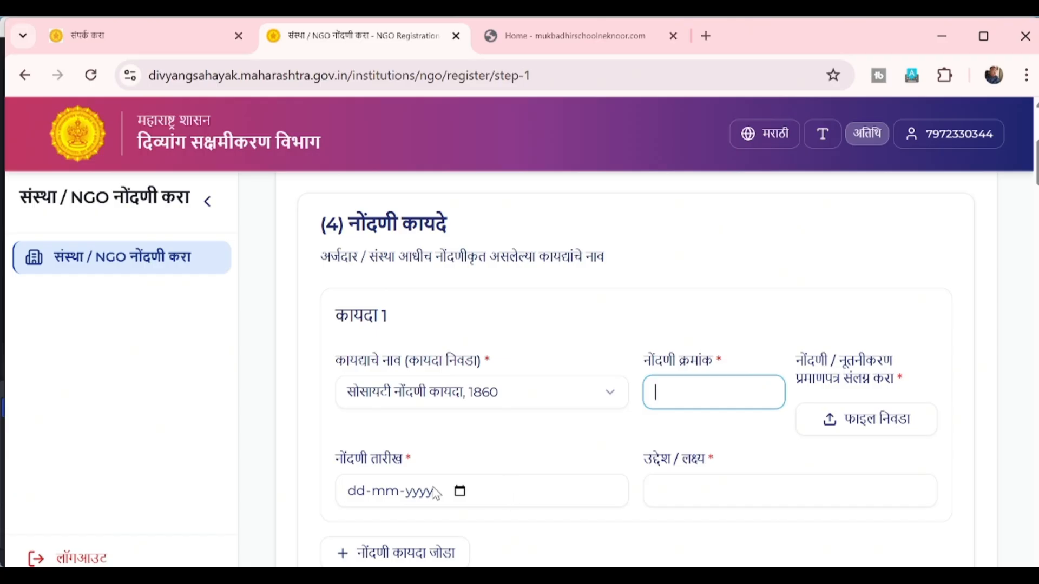
pyautogui.click(387, 499)
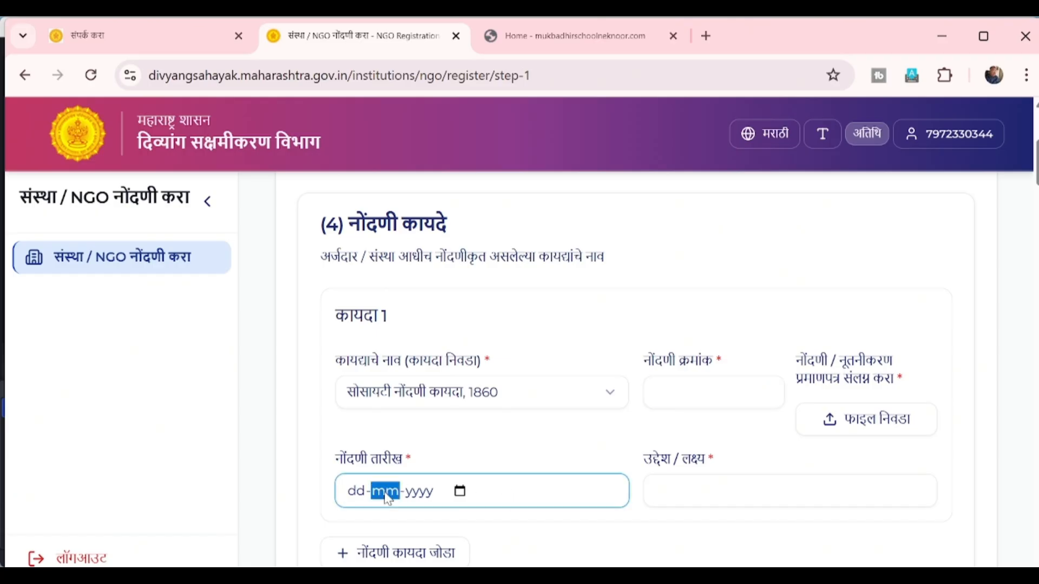
pyautogui.click(363, 498)
pyautogui.click(666, 488)
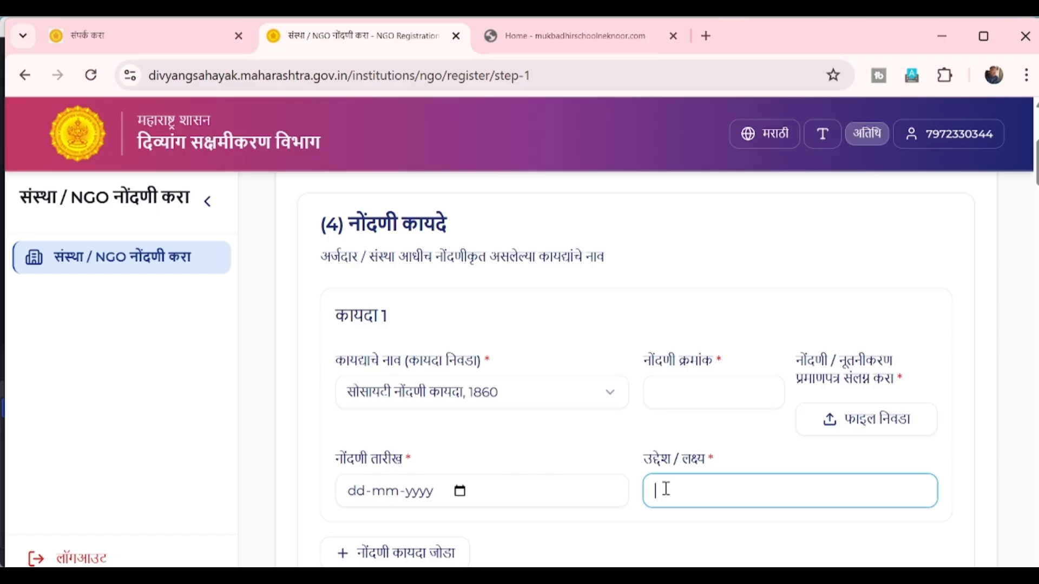
pyautogui.scroll(-2, 666, 488)
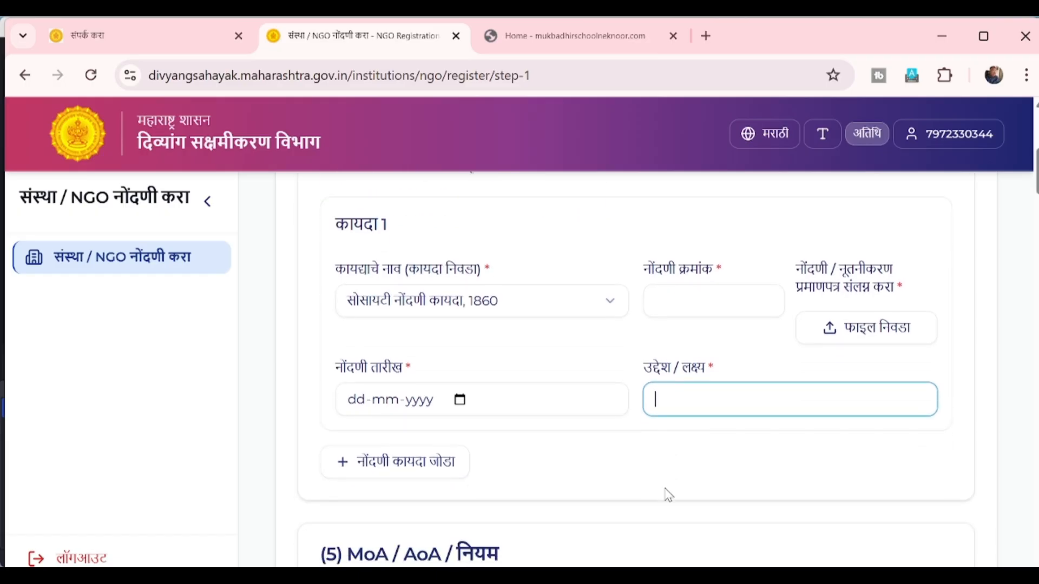
# Add a second law entry set to बॉम्बे पब्लिक ट्रस्ट कायदा, 1950.
pyautogui.click(427, 471)
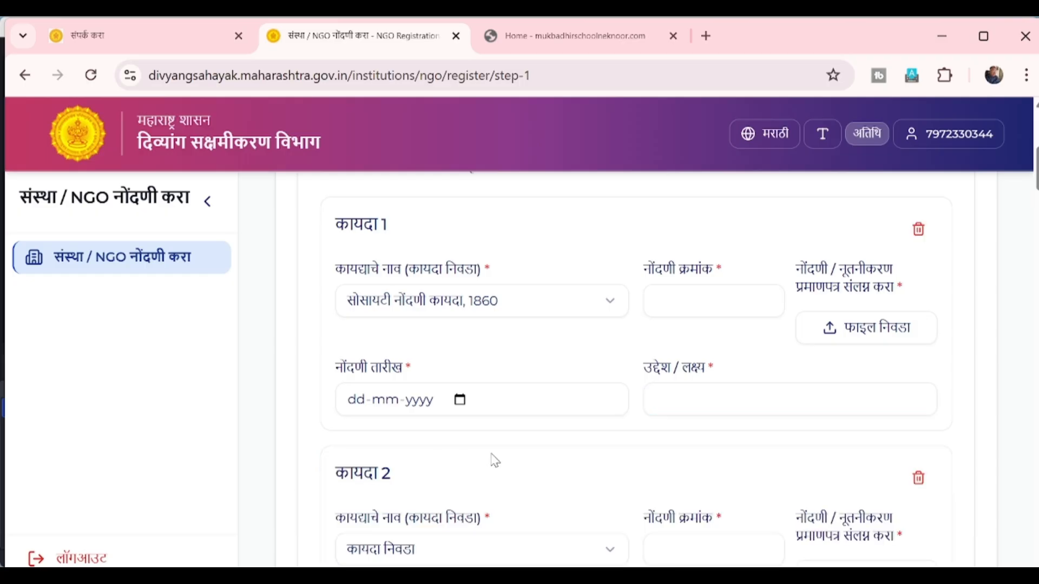
pyautogui.scroll(-2, 493, 457)
pyautogui.click(416, 460)
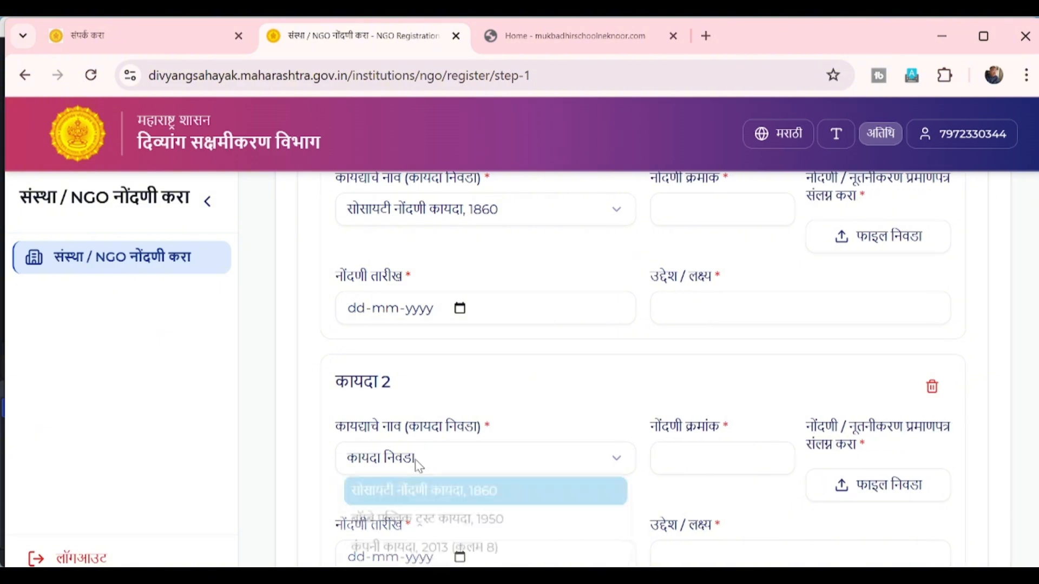
pyautogui.click(470, 524)
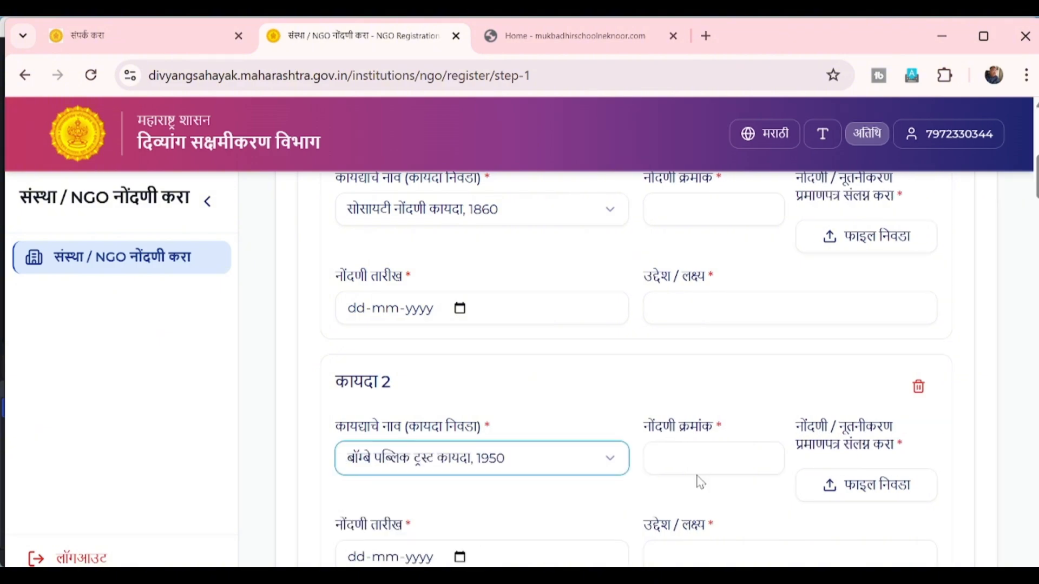
# Step through law 2's number, date and purpose fields, then scroll to section (6) पायाभूत सुविधा शपथपत्र.
pyautogui.click(713, 461)
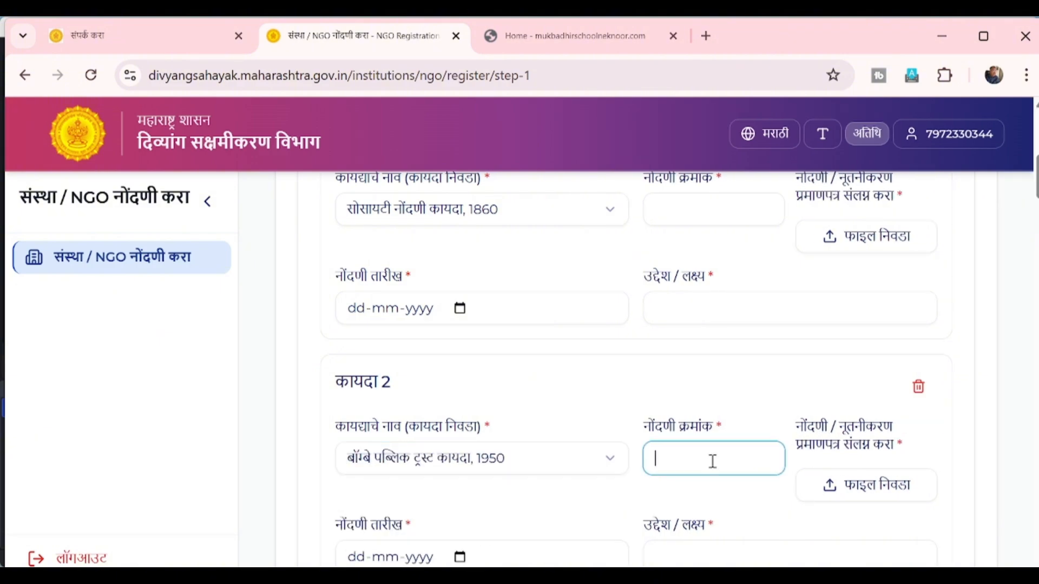
pyautogui.scroll(-2, 510, 376)
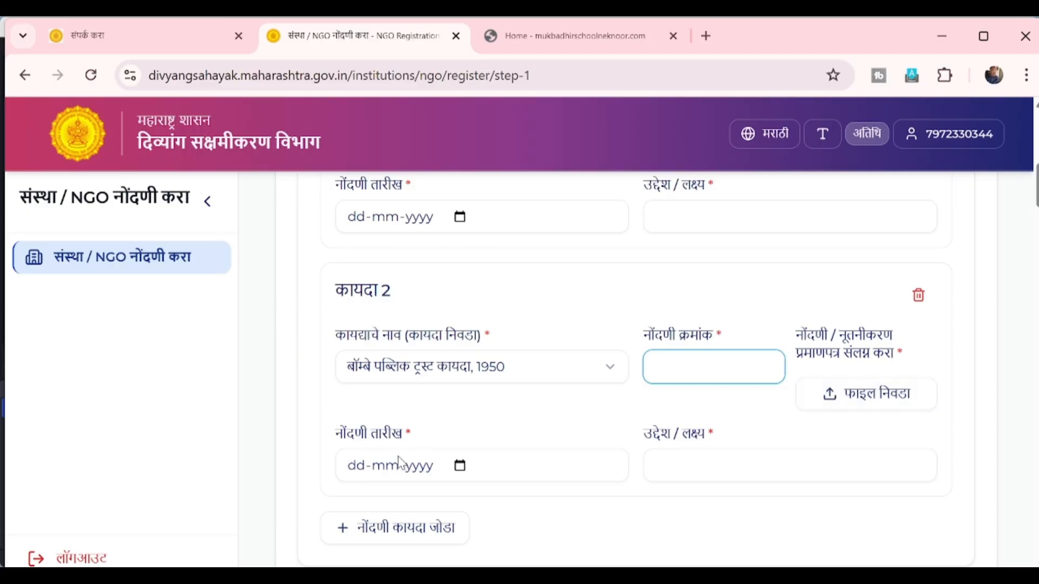
pyautogui.click(356, 468)
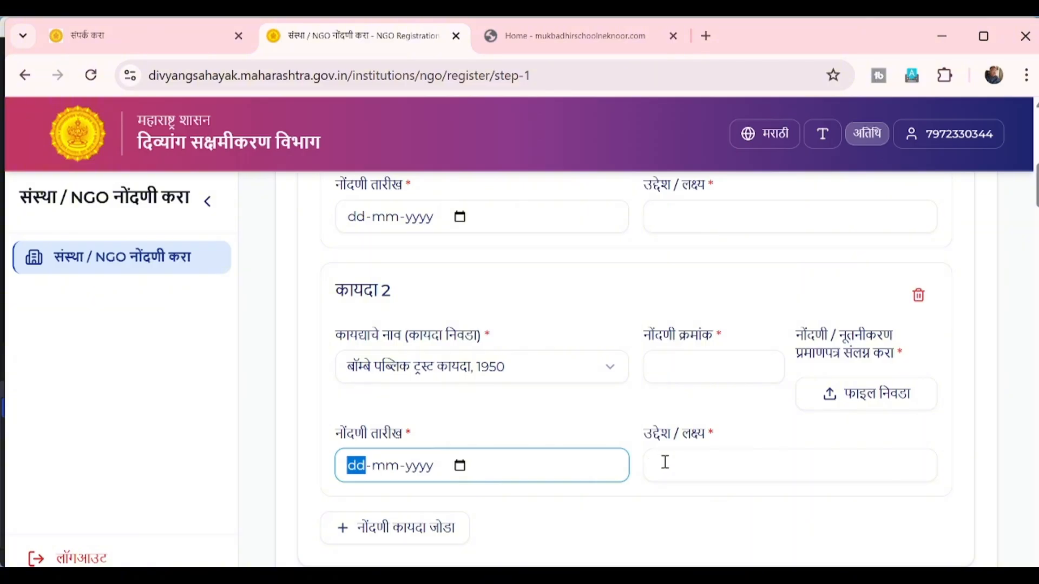
pyautogui.press('Tab')
pyautogui.press('Tab')
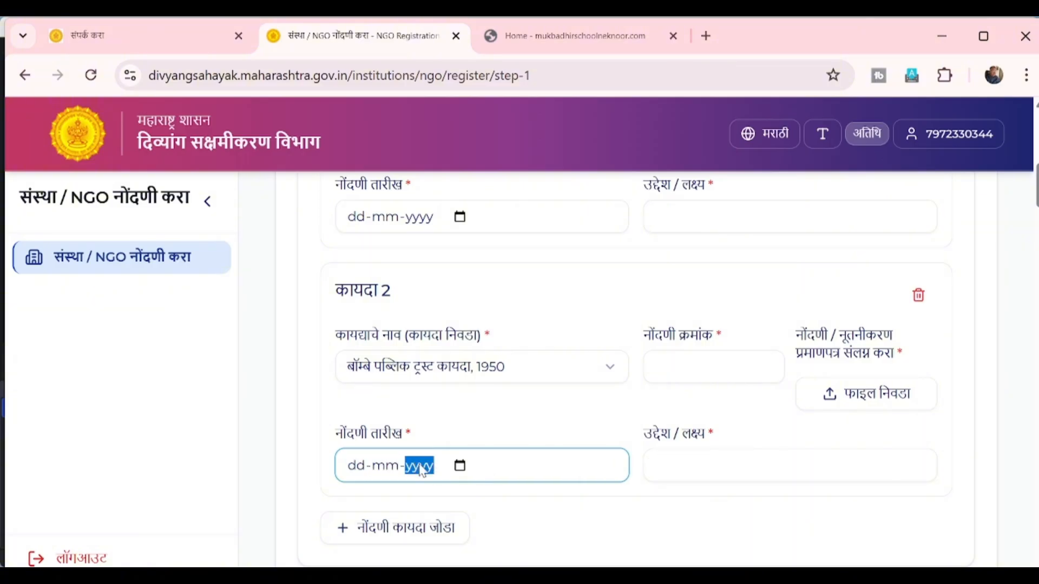
pyautogui.click(659, 466)
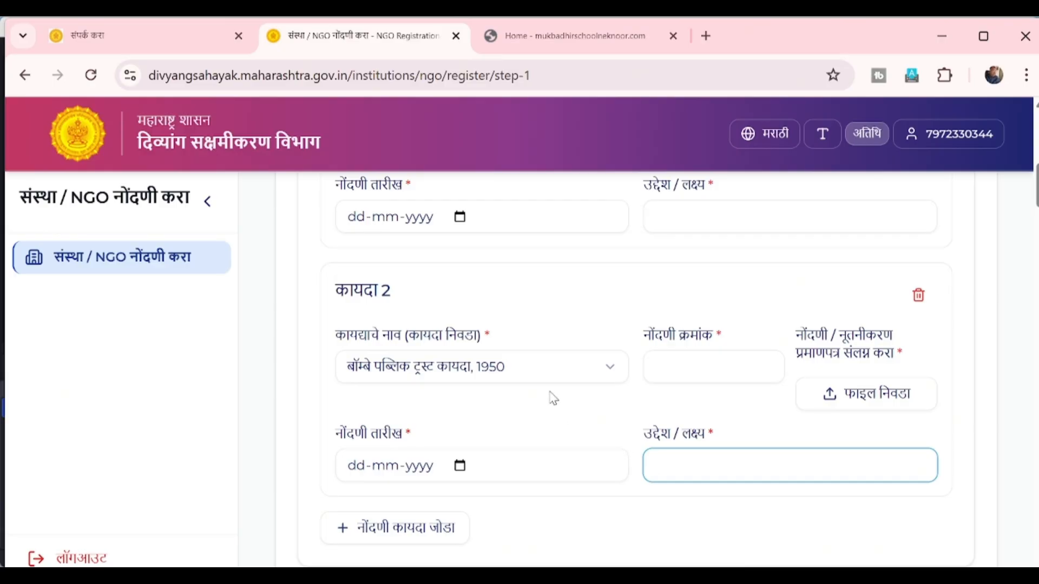
pyautogui.scroll(-3, 737, 452)
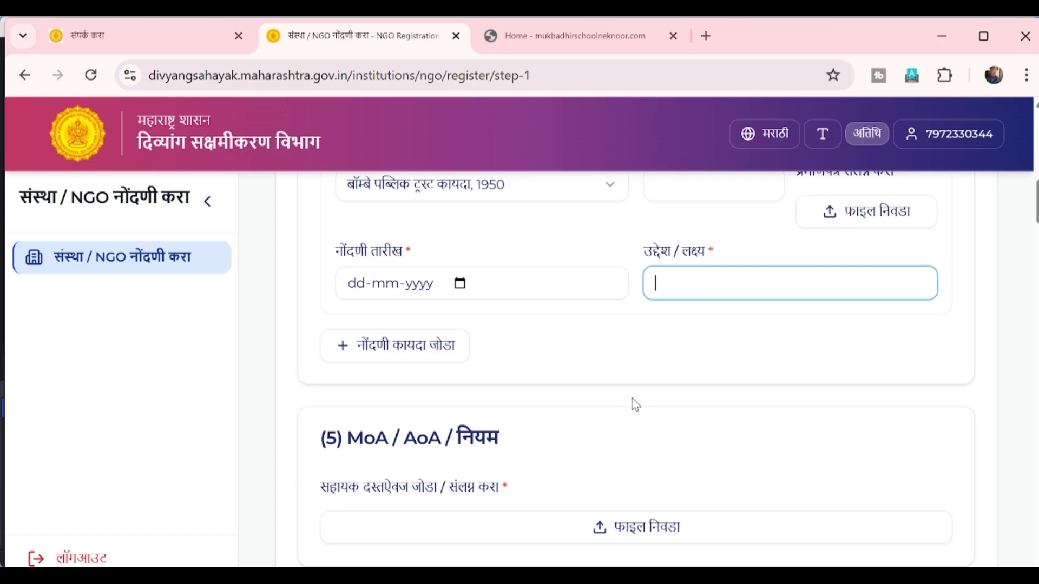
pyautogui.scroll(-2, 522, 412)
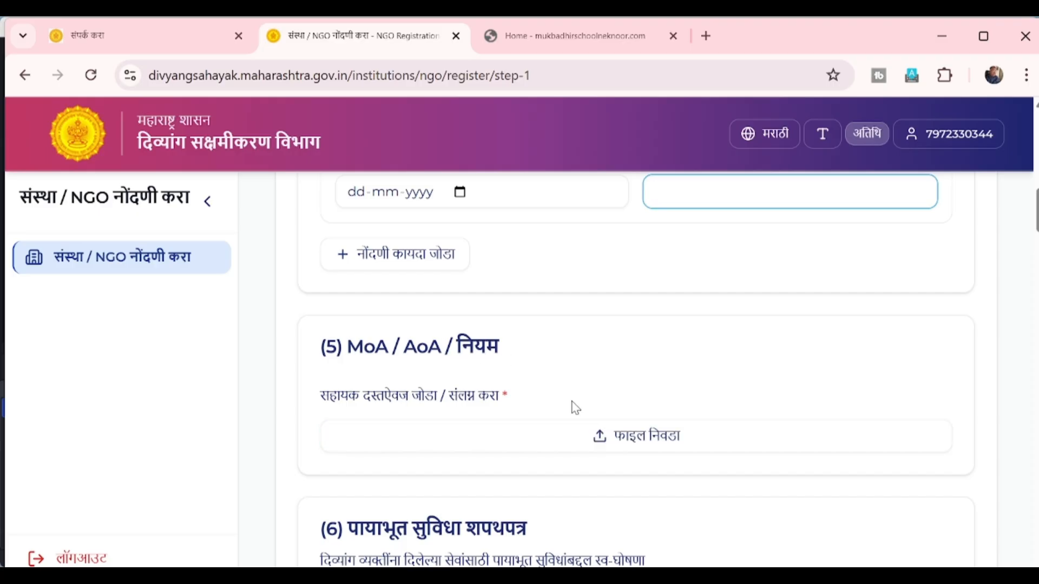
pyautogui.scroll(-3, 620, 435)
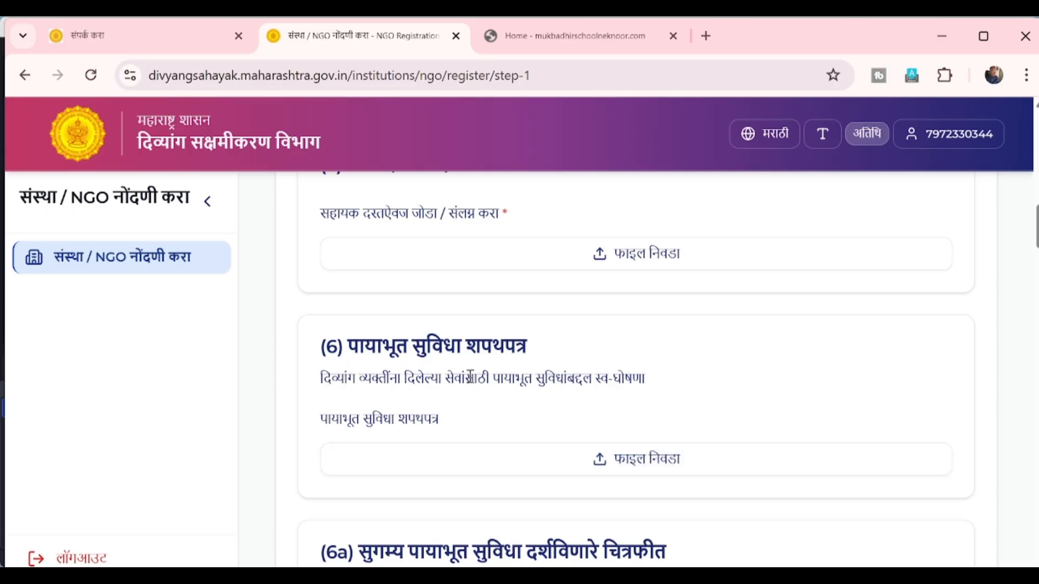
# Scroll past the (6a) facilities video and (7) ₹10,000/- fee sections to the (8) व्यवस्थापन समिती table.
pyautogui.scroll(-3, 636, 435)
pyautogui.scroll(-1, 640, 441)
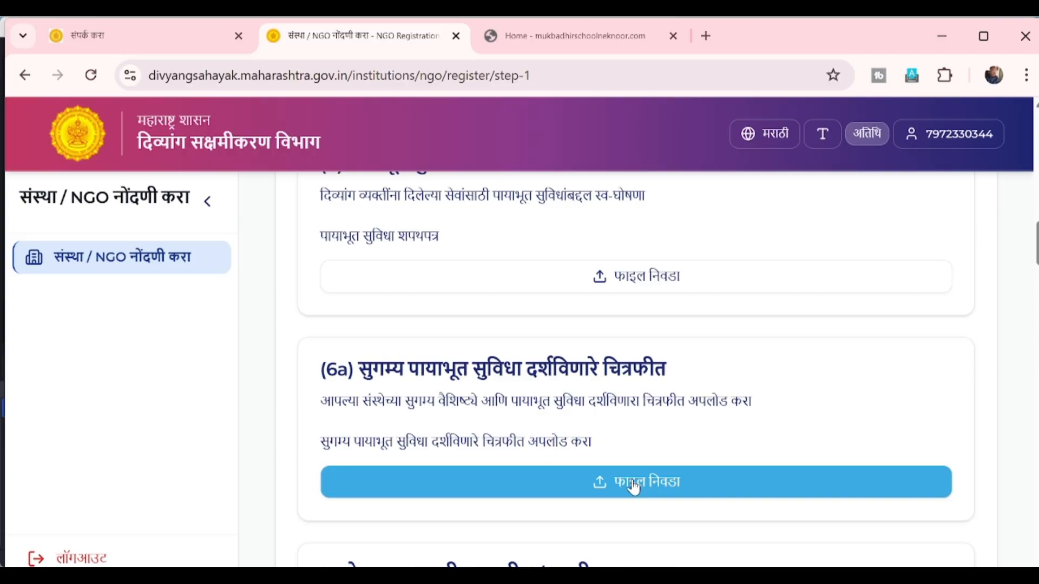
pyautogui.scroll(-3, 633, 484)
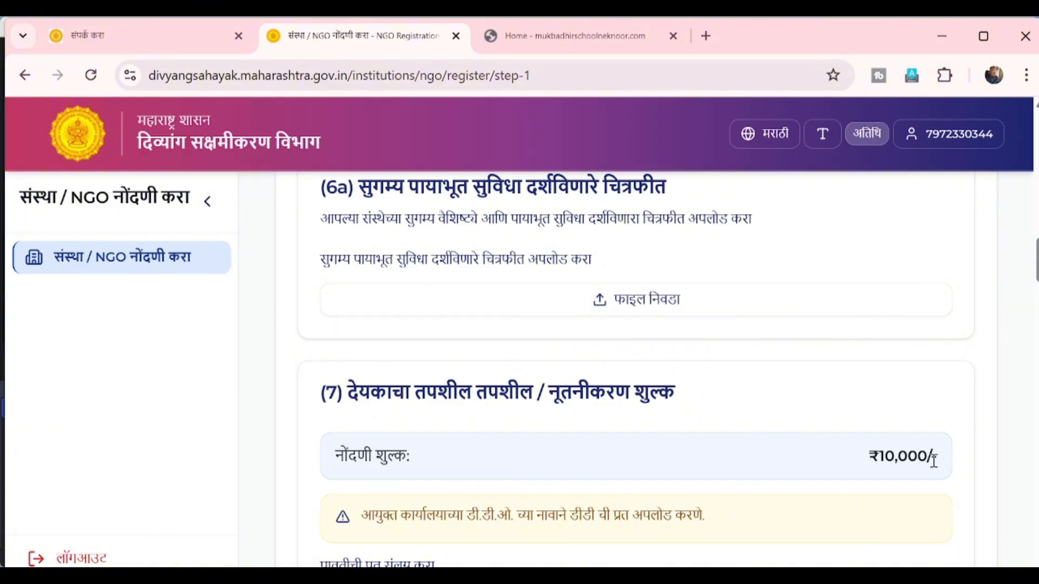
pyautogui.scroll(-2, 888, 450)
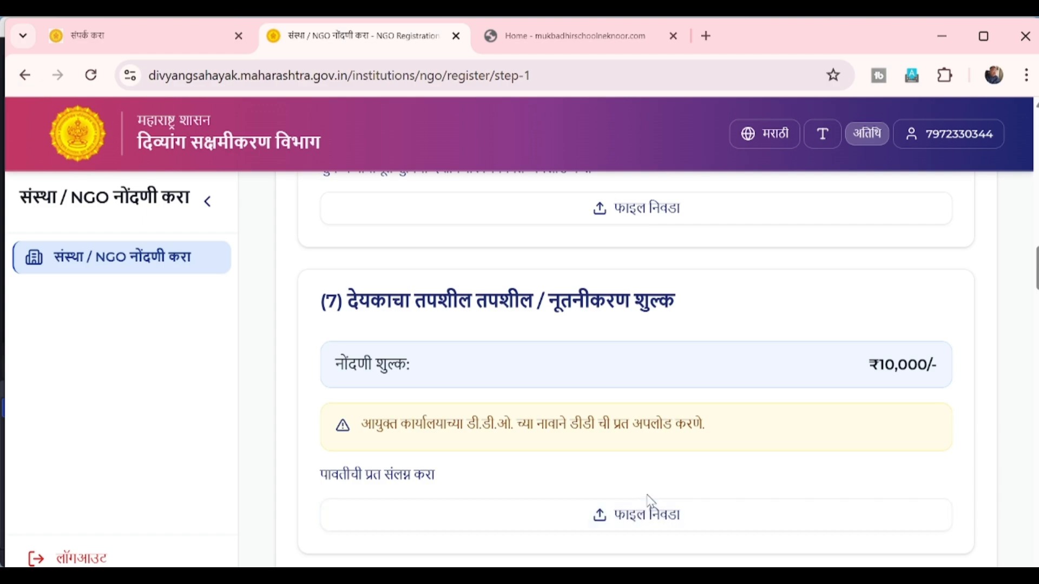
pyautogui.scroll(-5, 649, 501)
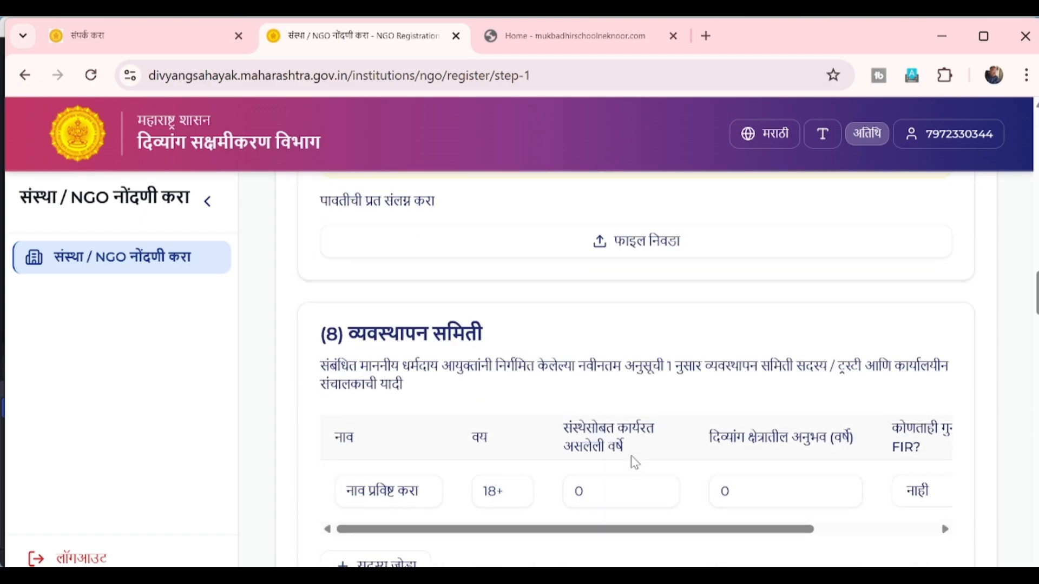
# Scroll the management committee table sideways to review all its columns.
pyautogui.scroll(-4, 429, 364)
pyautogui.scroll(2, 428, 323)
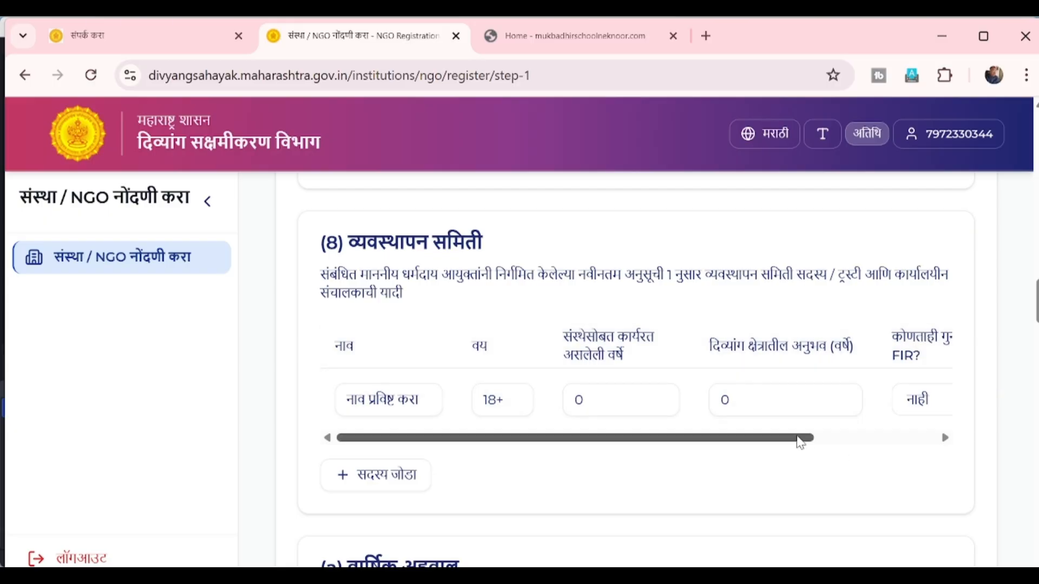
pyautogui.moveTo(800, 440); pyautogui.dragTo(978, 428)
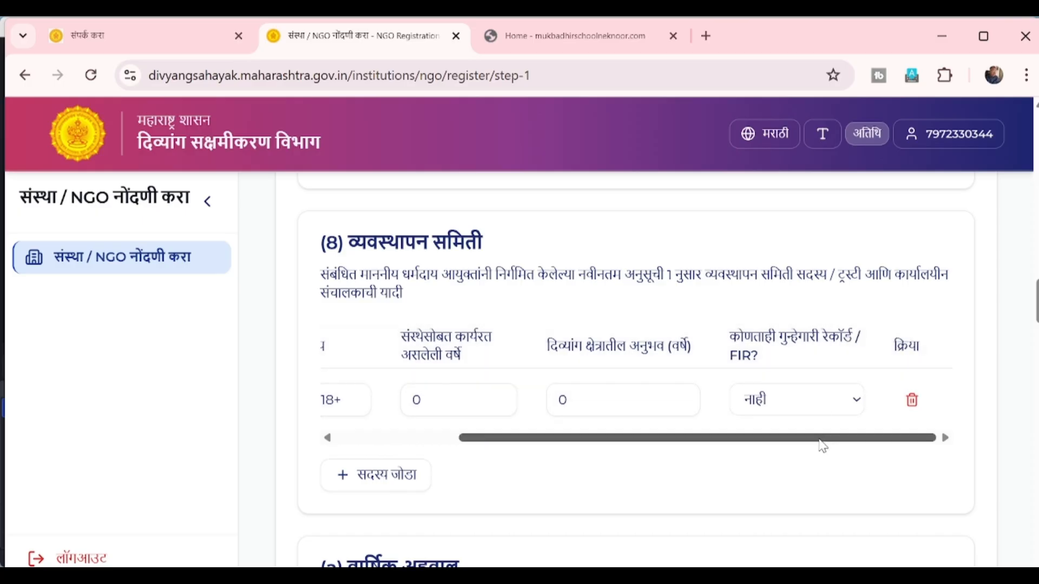
pyautogui.moveTo(821, 443); pyautogui.dragTo(638, 441)
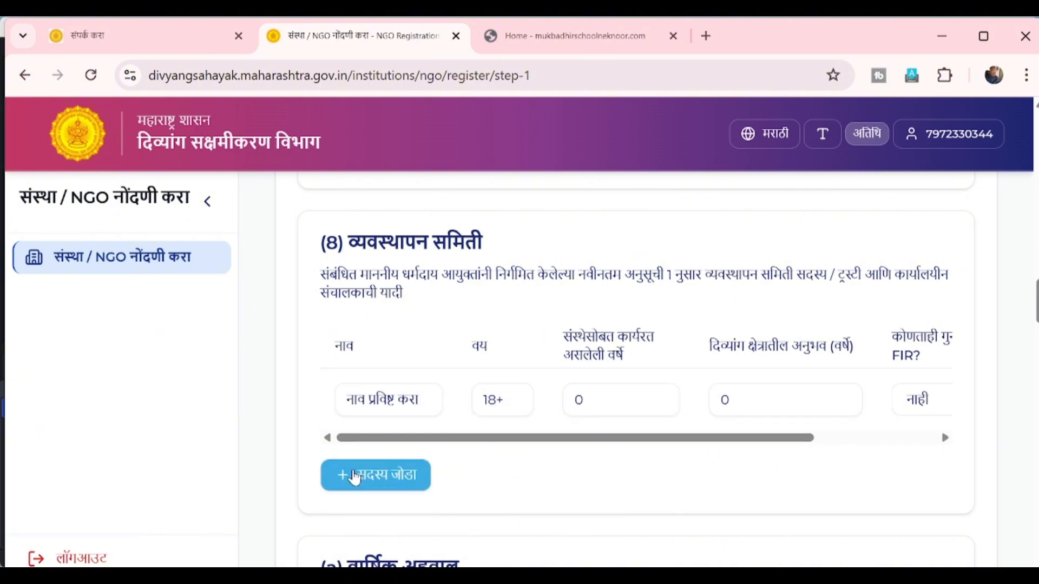
# Add three more member rows with + सदस्य जोडा, making four blank rows in total.
pyautogui.click(355, 476)
pyautogui.scroll(-2, 418, 447)
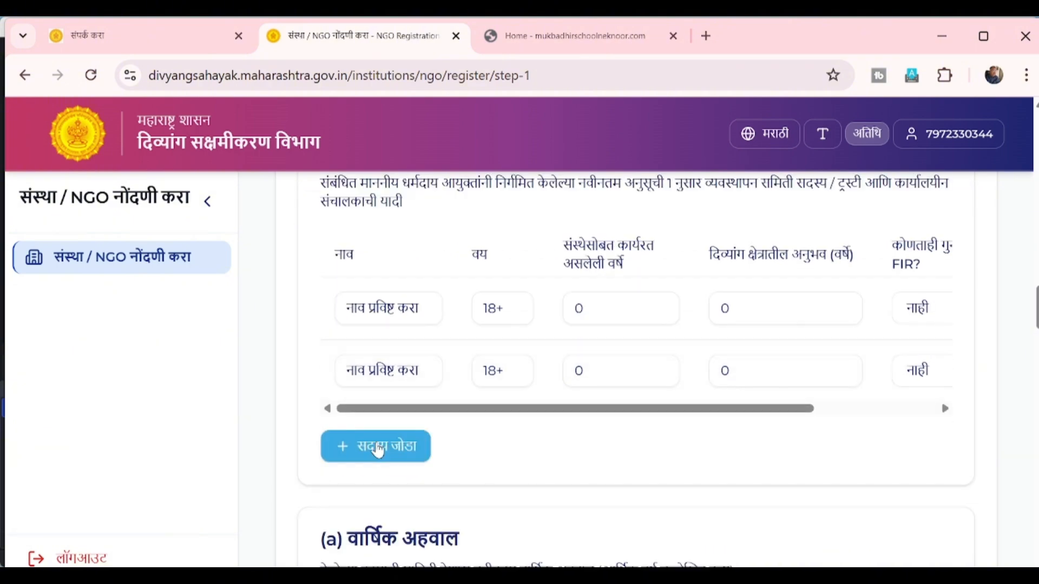
pyautogui.click(378, 447)
pyautogui.scroll(-2, 456, 427)
pyautogui.click(416, 422)
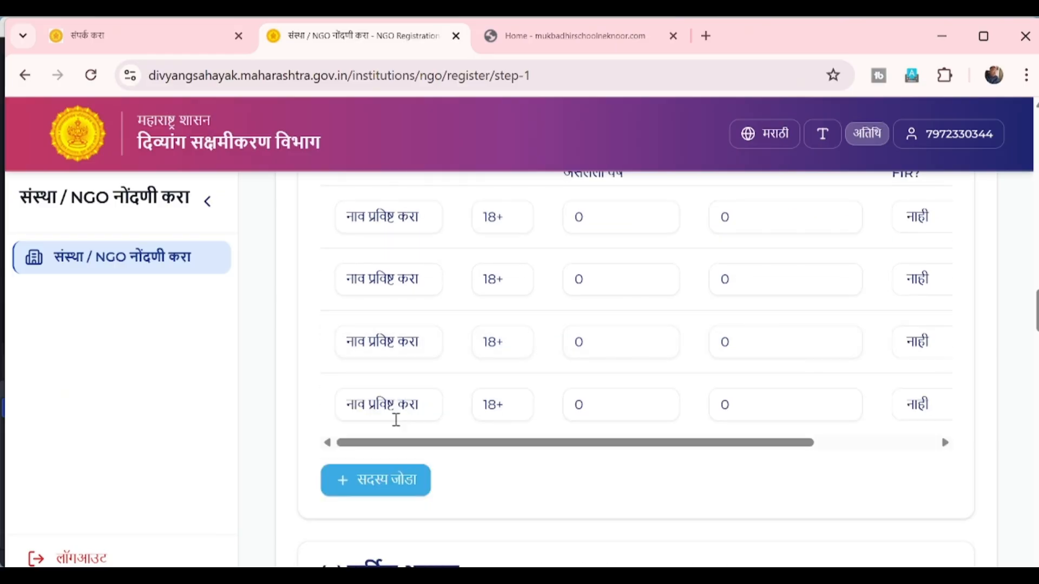
pyautogui.scroll(-2, 481, 433)
pyautogui.scroll(-2, 494, 437)
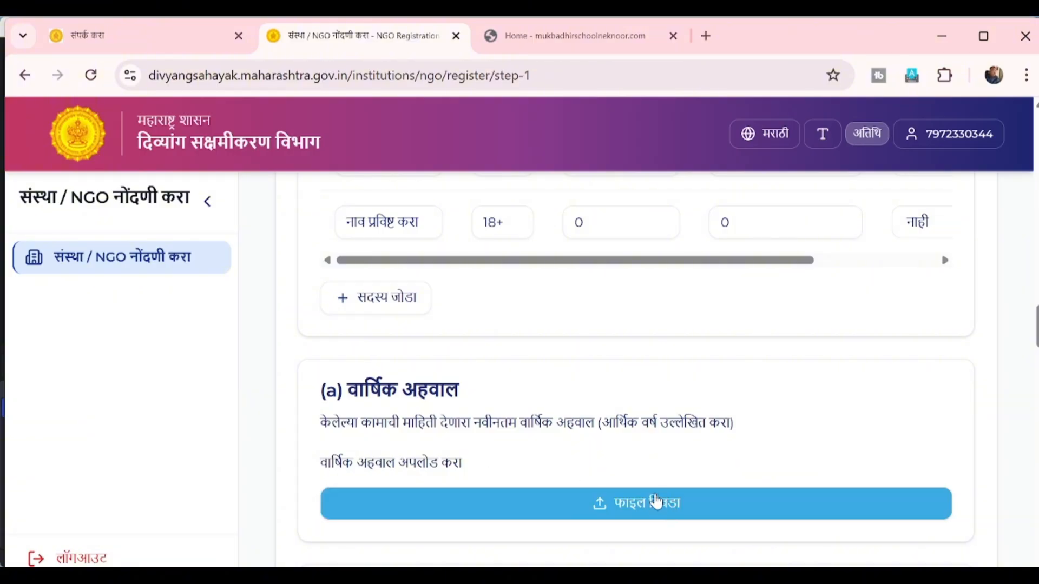
pyautogui.scroll(-2, 654, 504)
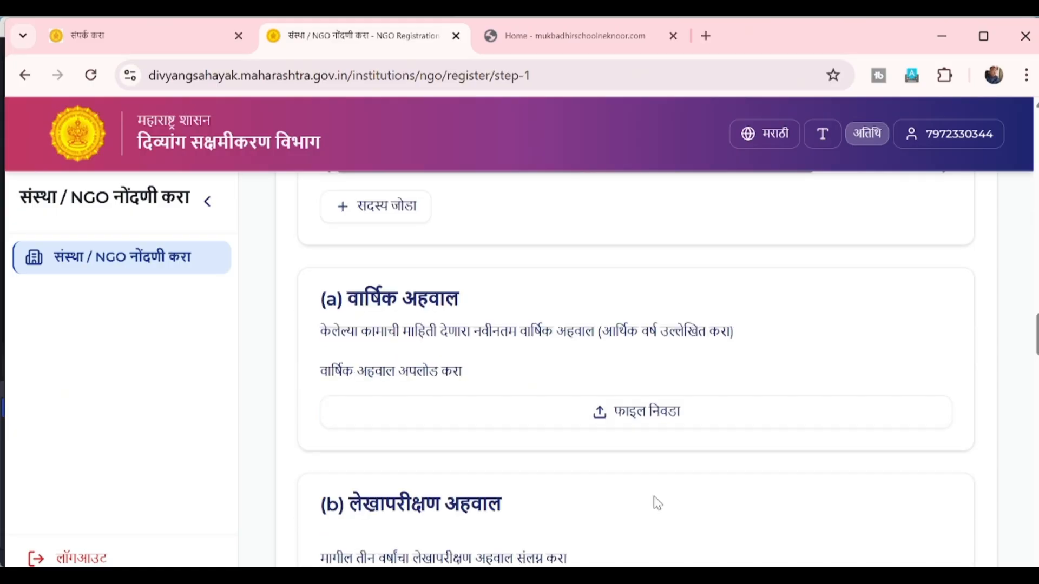
pyautogui.scroll(-2, 639, 494)
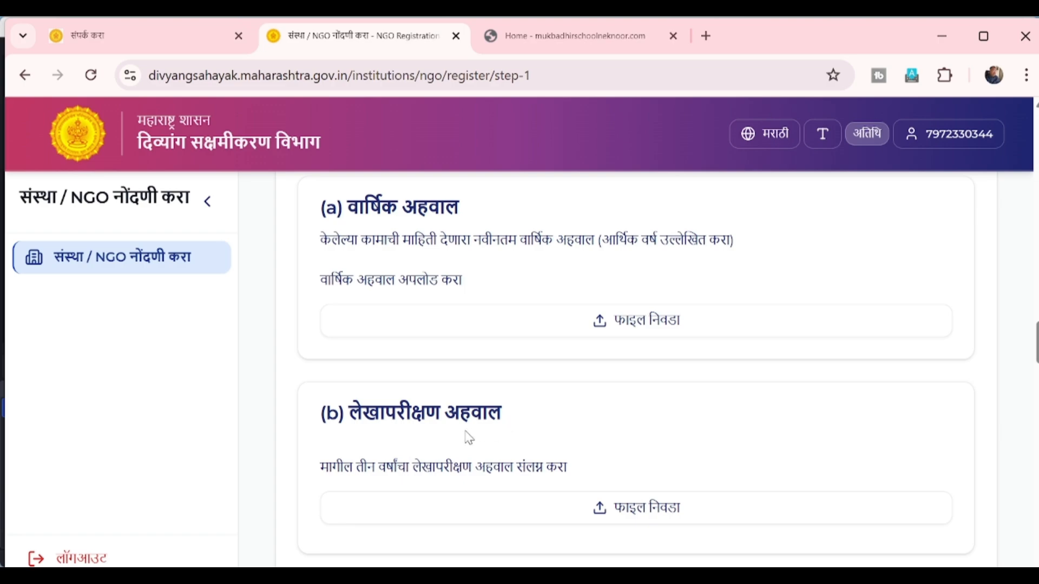
pyautogui.scroll(-2, 455, 481)
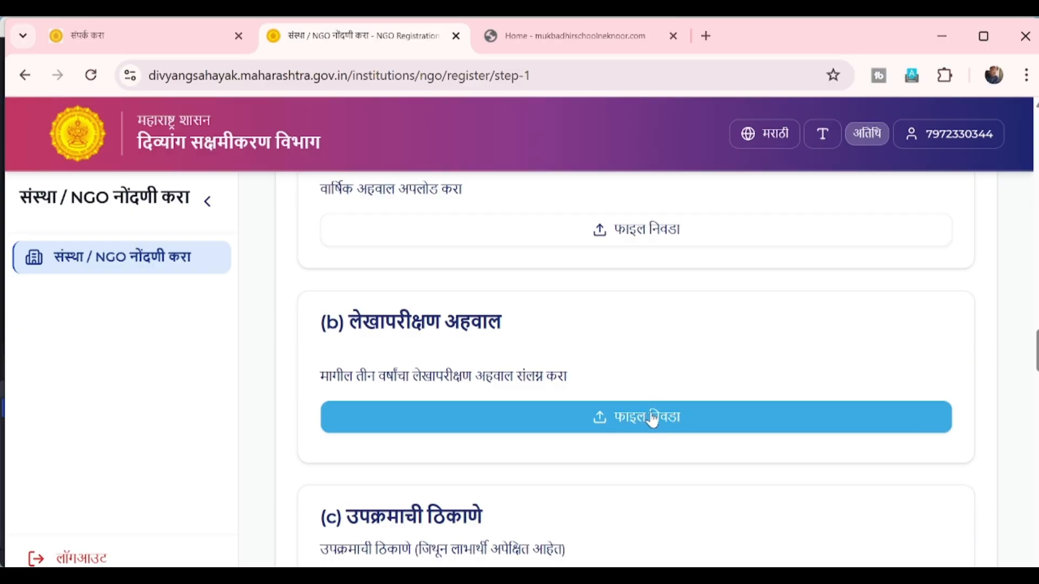
pyautogui.scroll(-2, 658, 420)
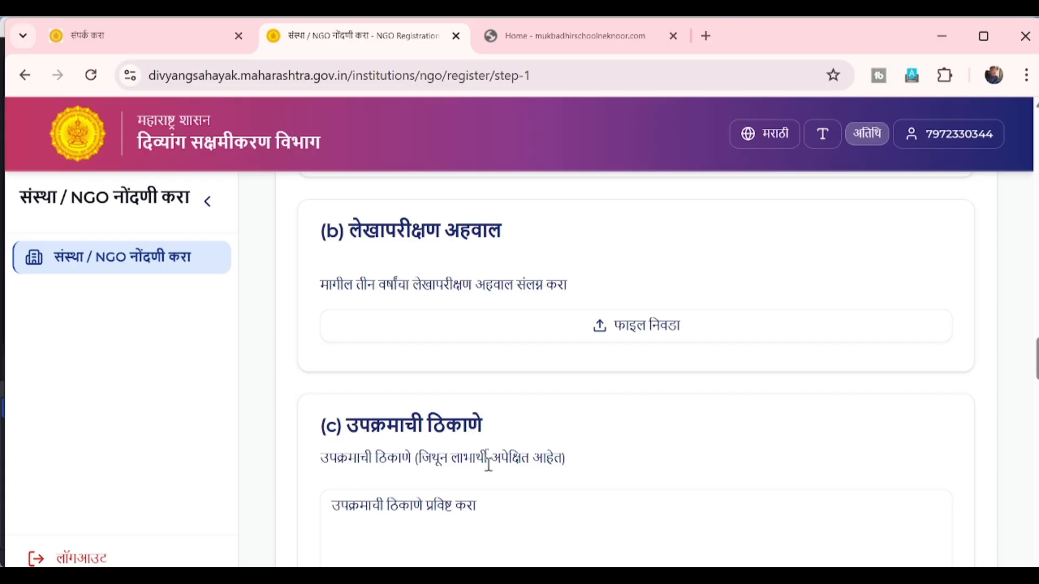
pyautogui.scroll(-2, 433, 508)
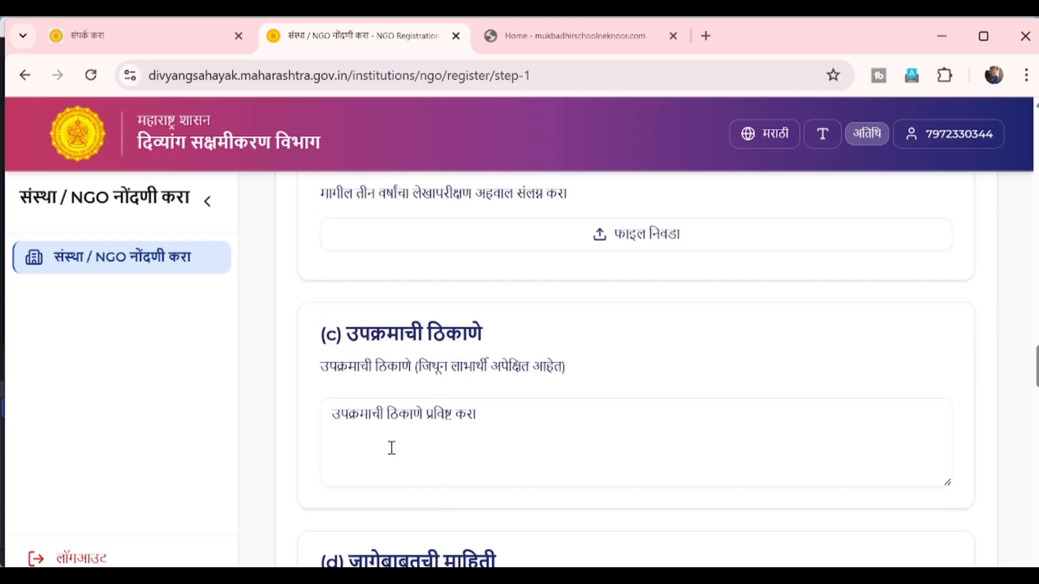
pyautogui.click(357, 427)
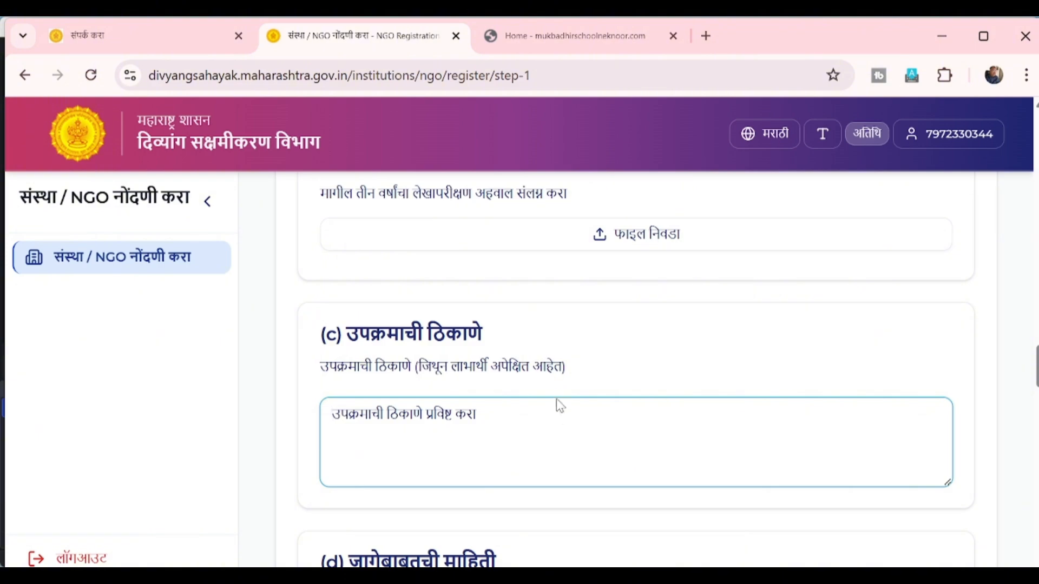
pyautogui.scroll(-3, 559, 427)
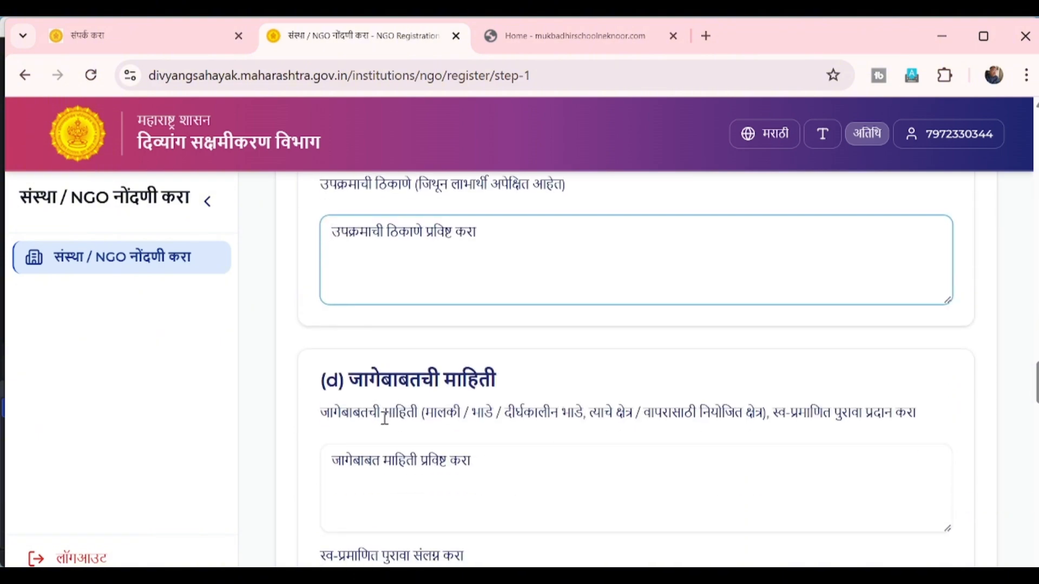
pyautogui.scroll(-2, 384, 416)
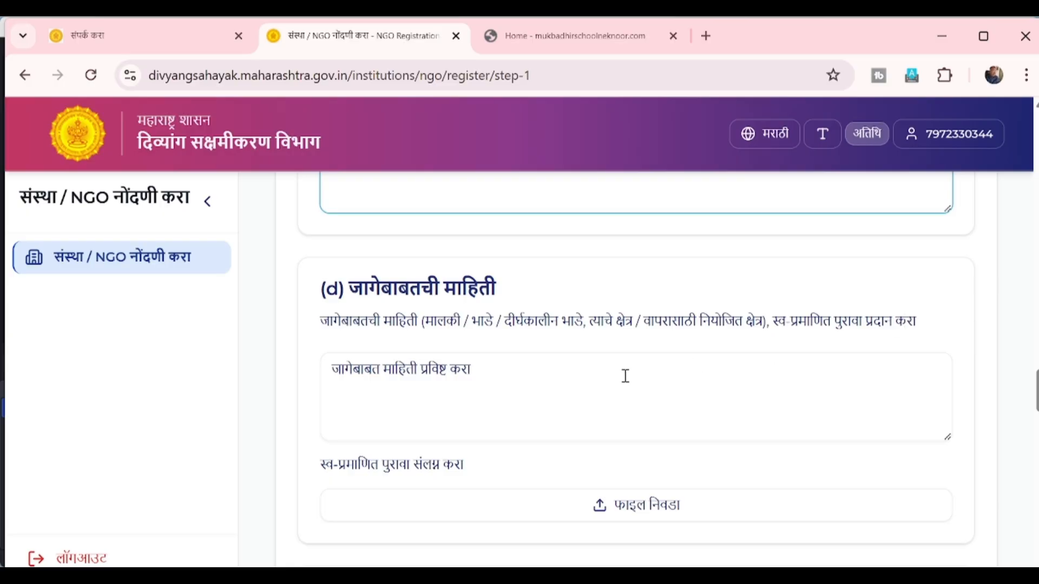
pyautogui.click(364, 382)
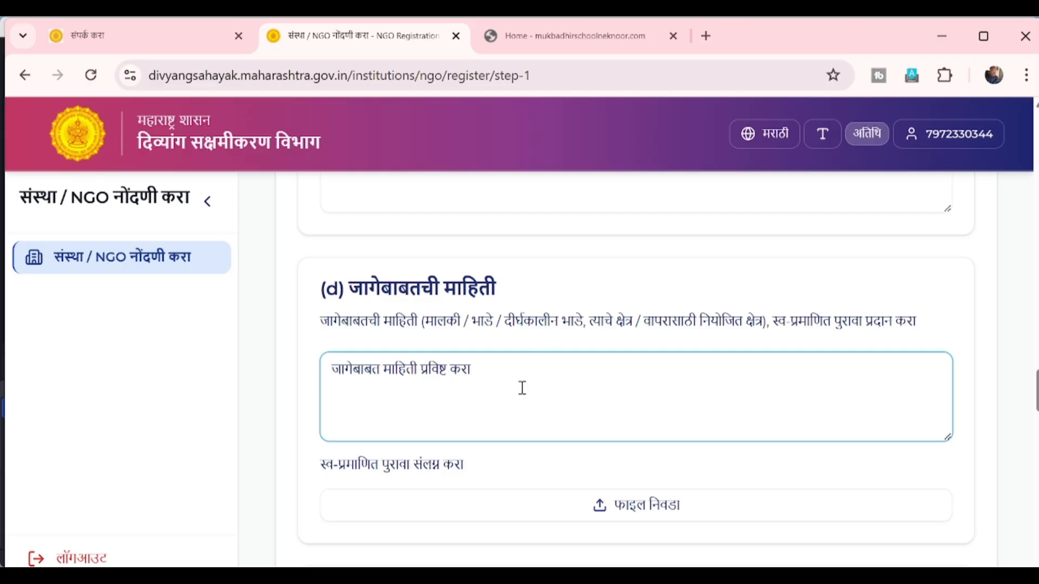
pyautogui.scroll(-2, 522, 392)
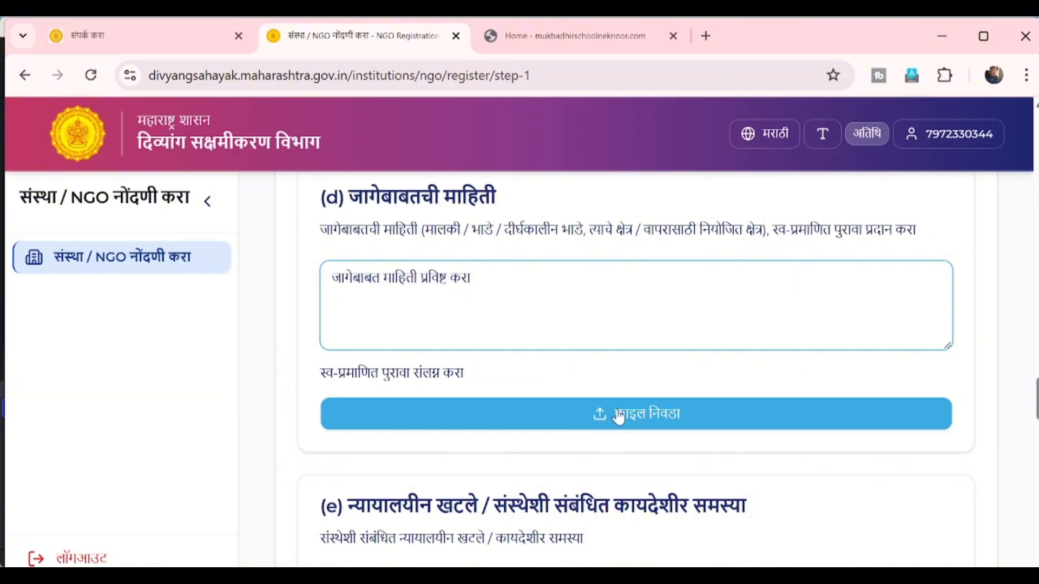
pyautogui.scroll(-2, 594, 453)
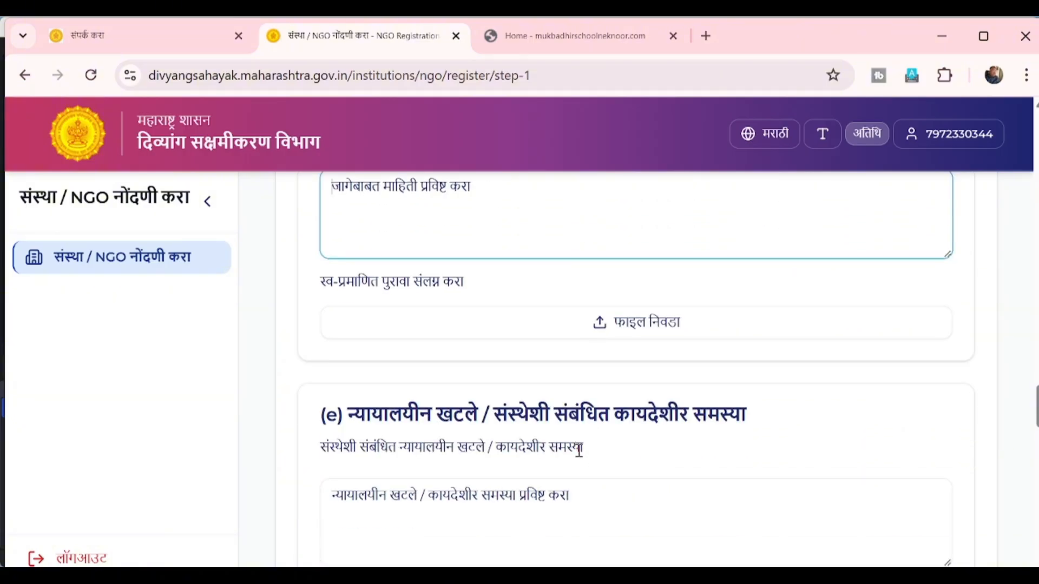
pyautogui.scroll(-2, 430, 453)
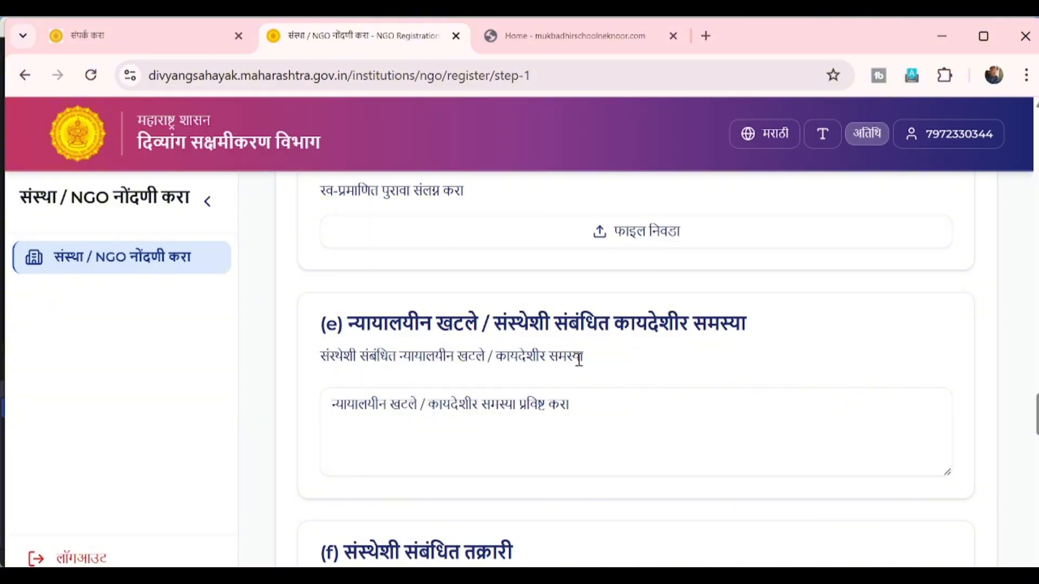
pyautogui.click(372, 420)
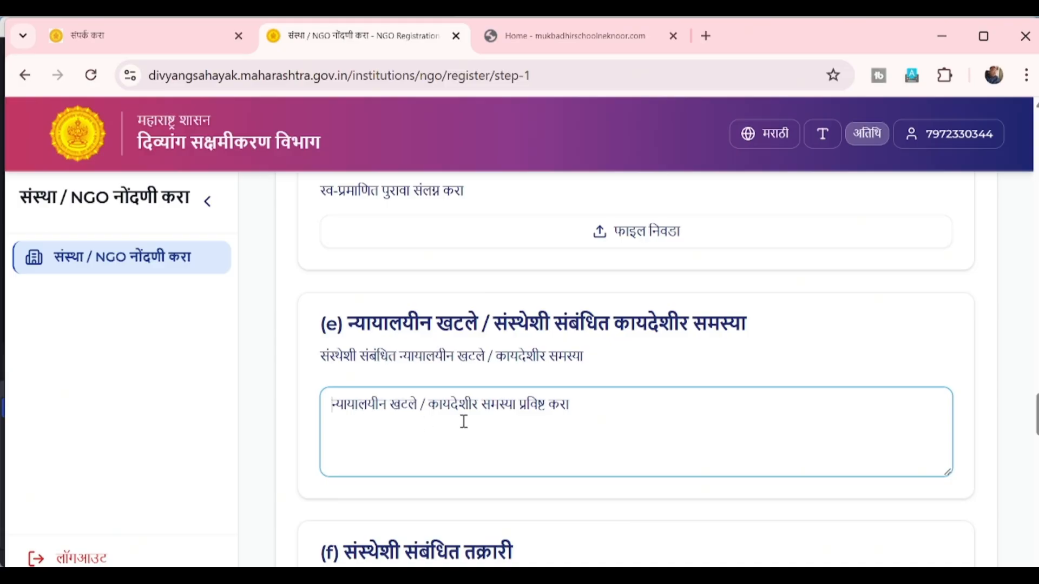
pyautogui.scroll(-3, 600, 418)
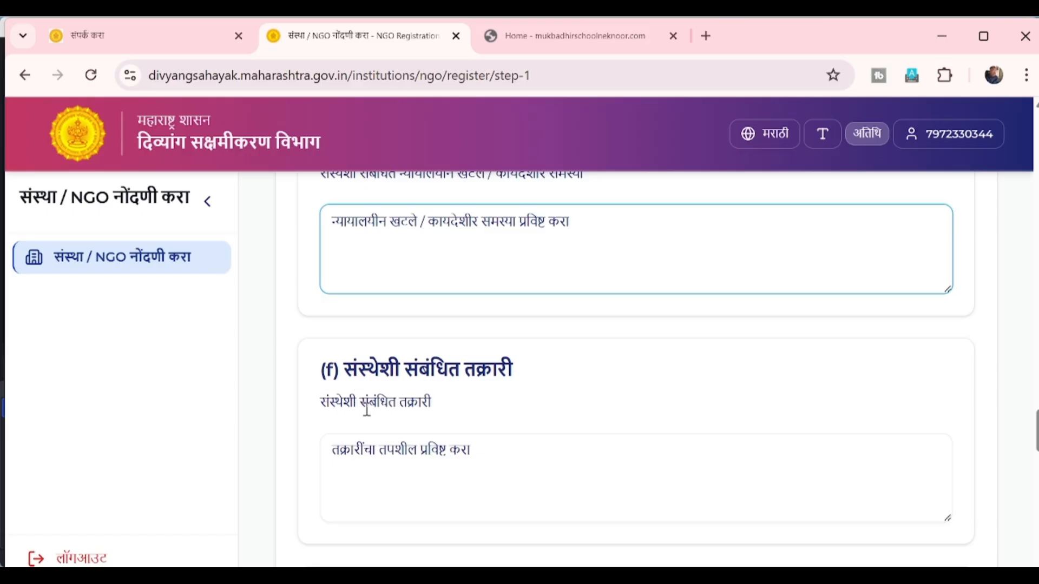
pyautogui.click(469, 452)
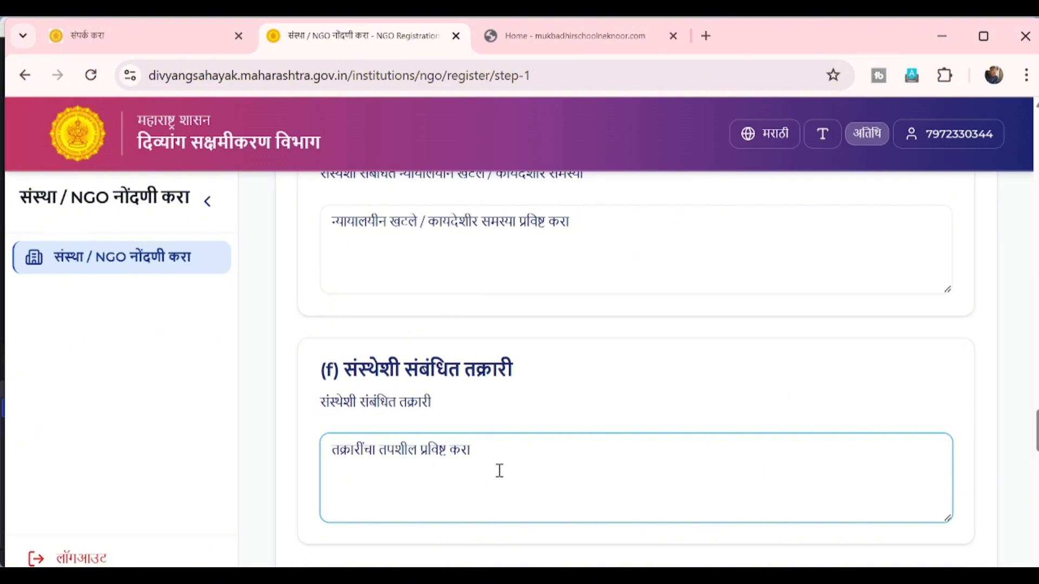
pyautogui.scroll(-3, 498, 470)
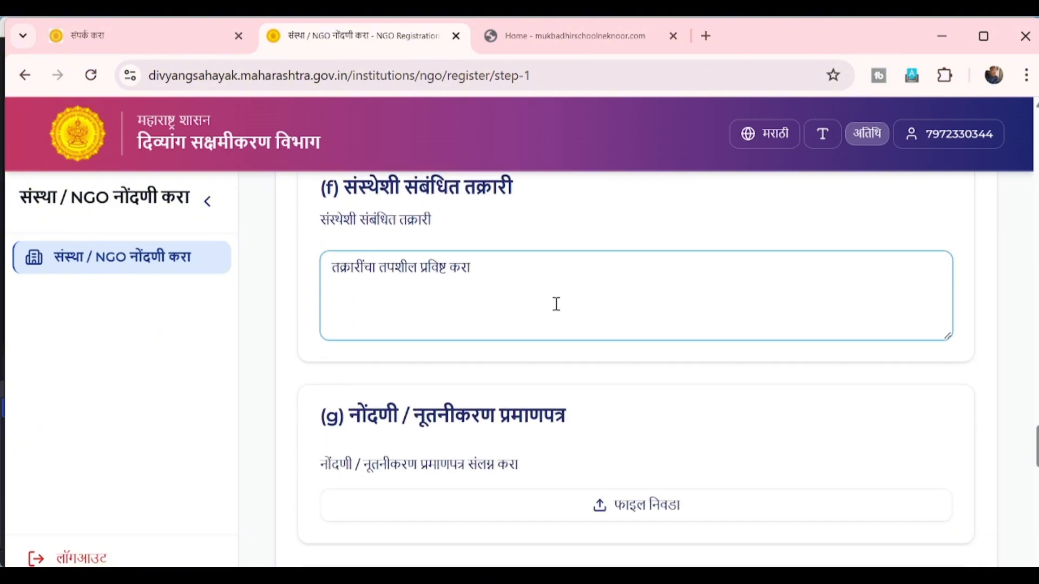
pyautogui.scroll(-2, 433, 436)
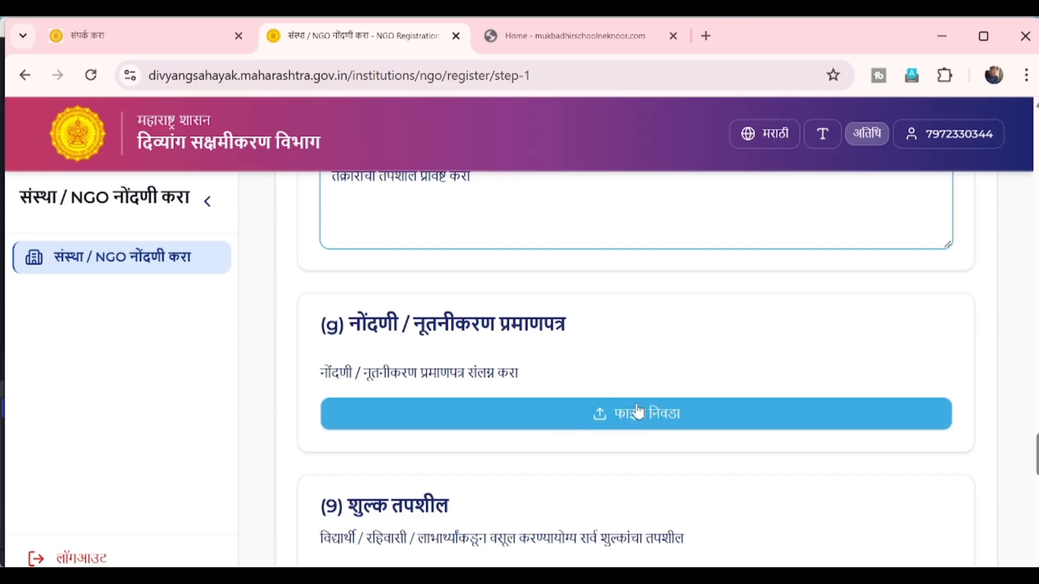
pyautogui.scroll(-3, 493, 439)
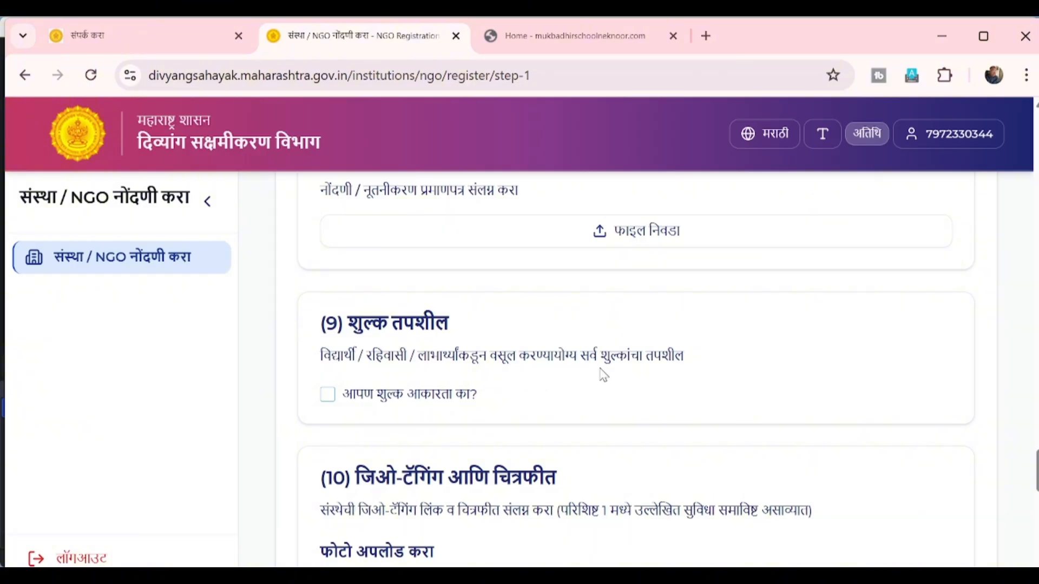
pyautogui.click(328, 396)
pyautogui.scroll(-2, 330, 403)
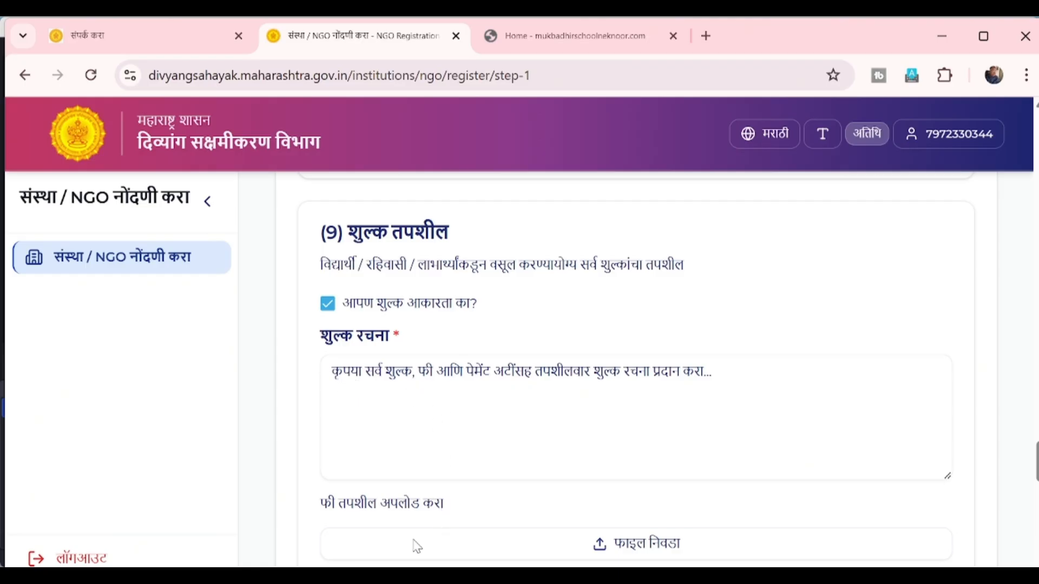
pyautogui.click(334, 311)
pyautogui.scroll(-2, 403, 340)
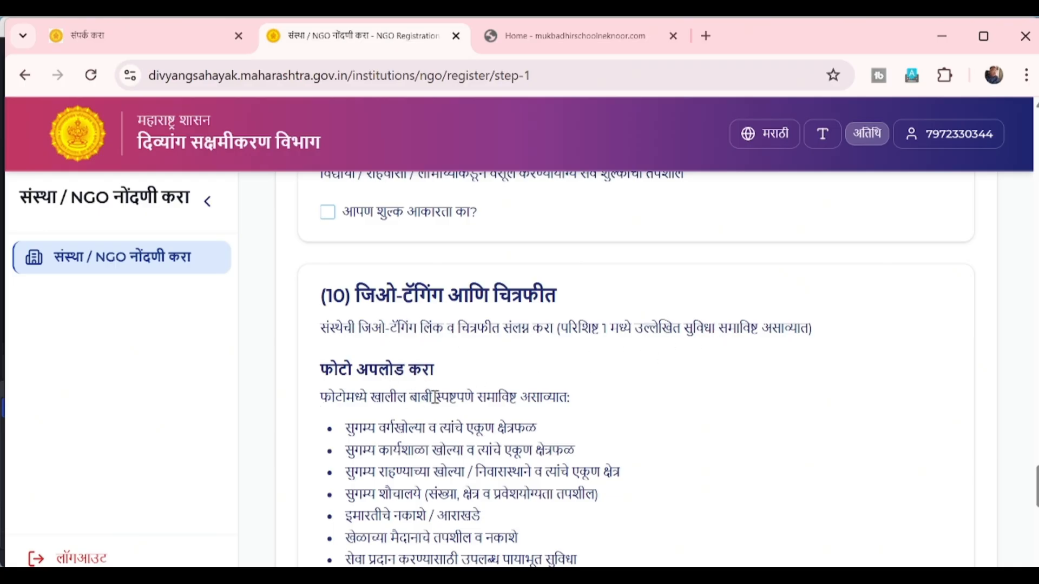
pyautogui.scroll(-2, 493, 427)
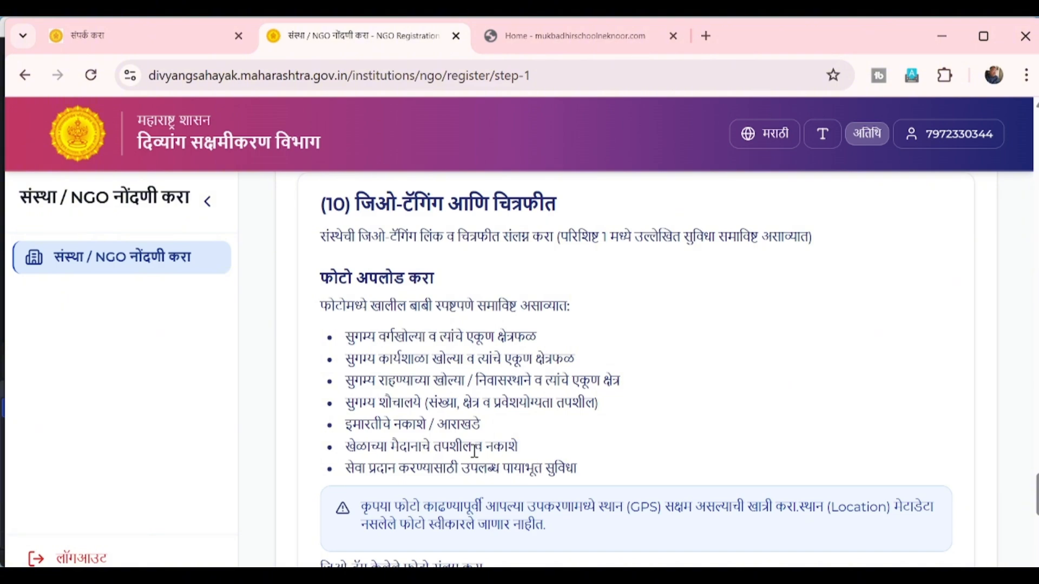
pyautogui.scroll(-3, 598, 480)
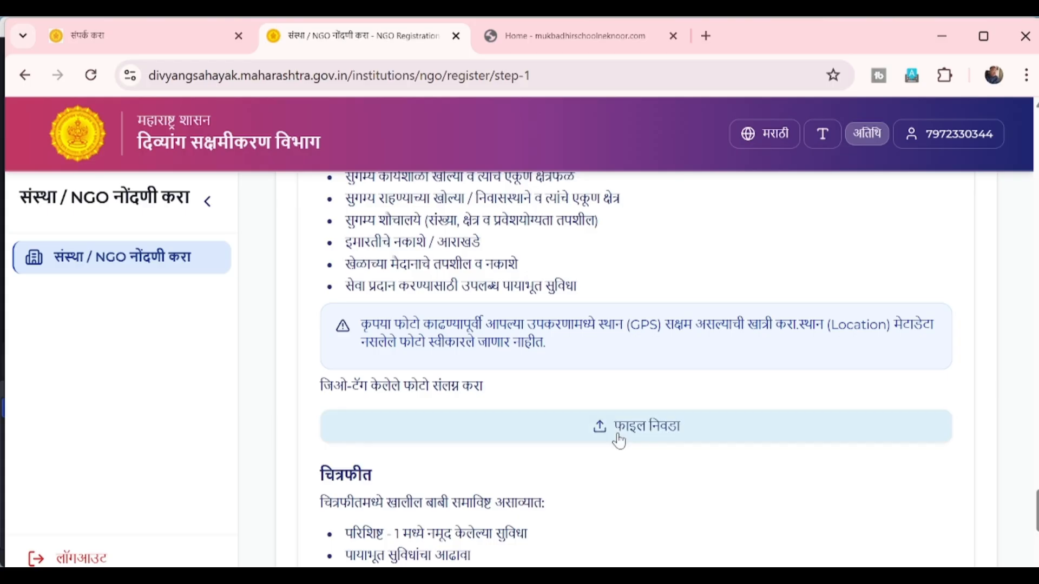
pyautogui.scroll(-2, 604, 458)
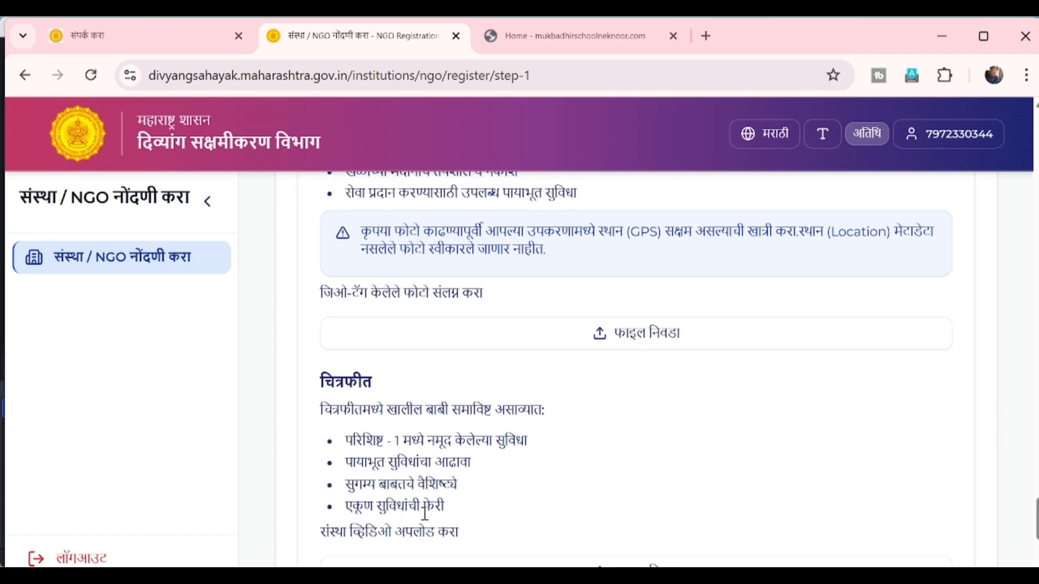
pyautogui.scroll(-2, 424, 513)
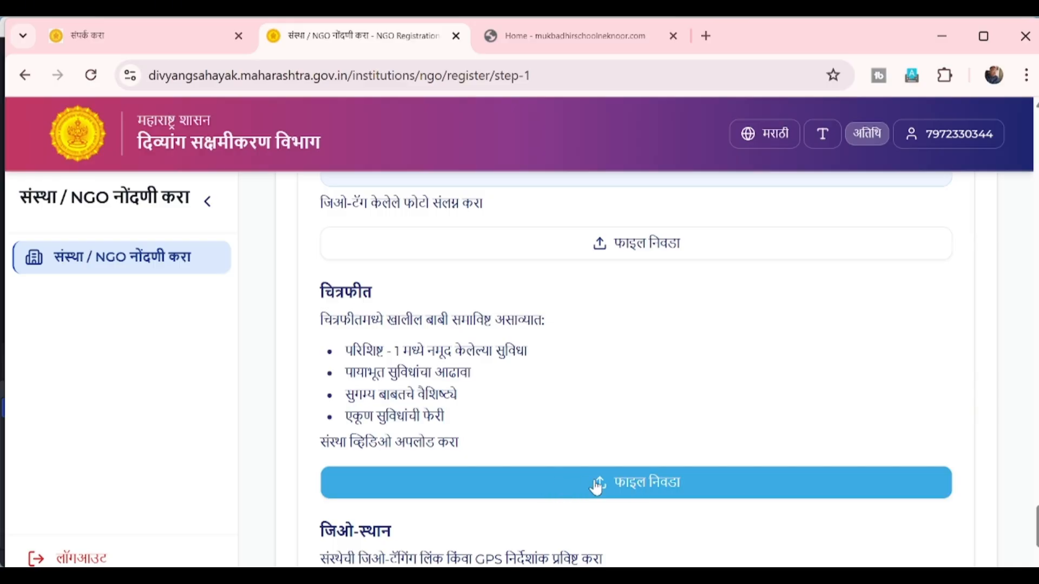
pyautogui.scroll(-2, 471, 490)
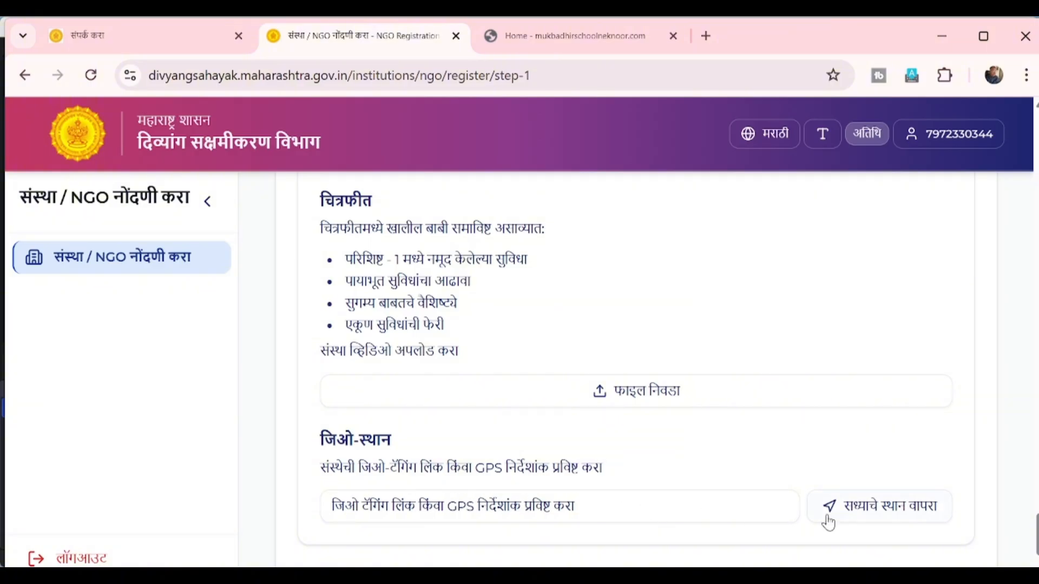
pyautogui.scroll(-2, 674, 508)
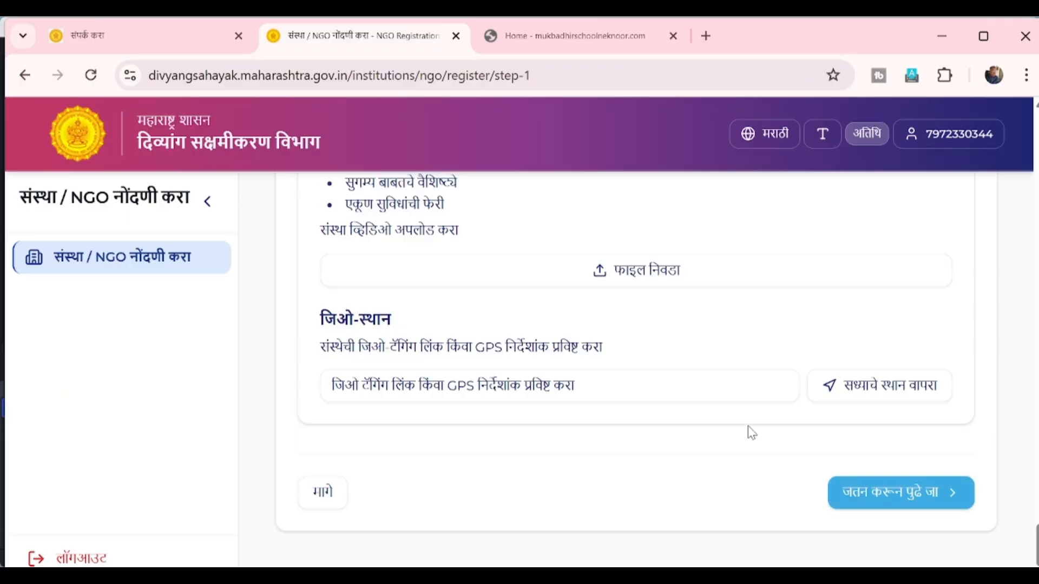
pyautogui.scroll(8, 702, 419)
pyautogui.scroll(15, 702, 420)
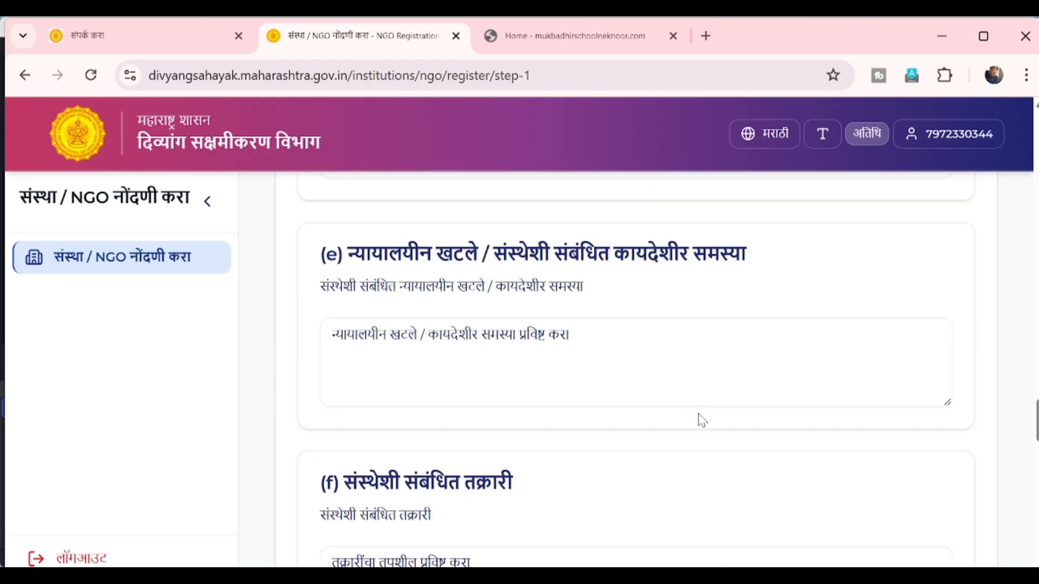
pyautogui.scroll(20, 702, 420)
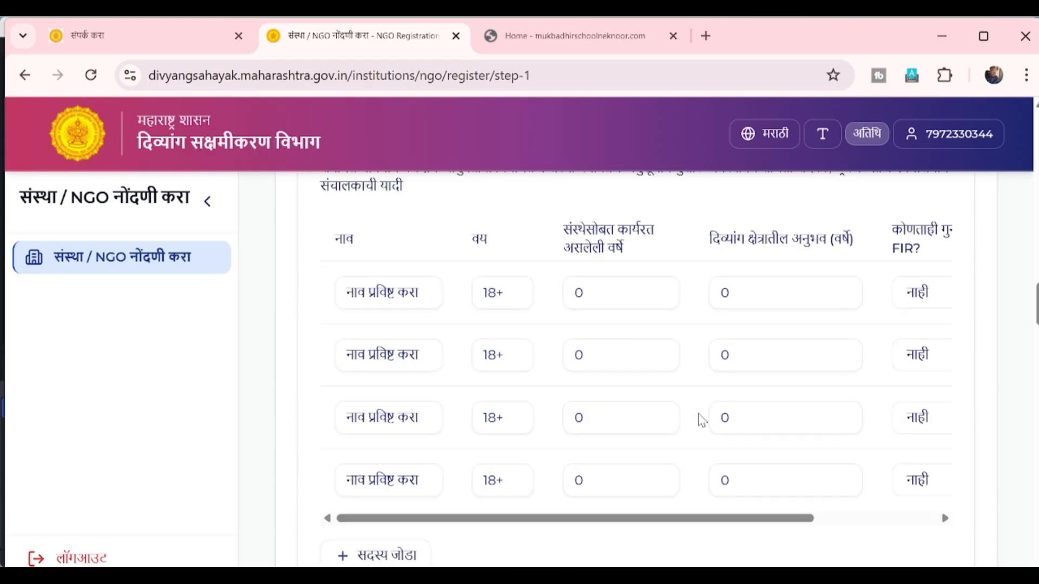
pyautogui.scroll(15, 702, 420)
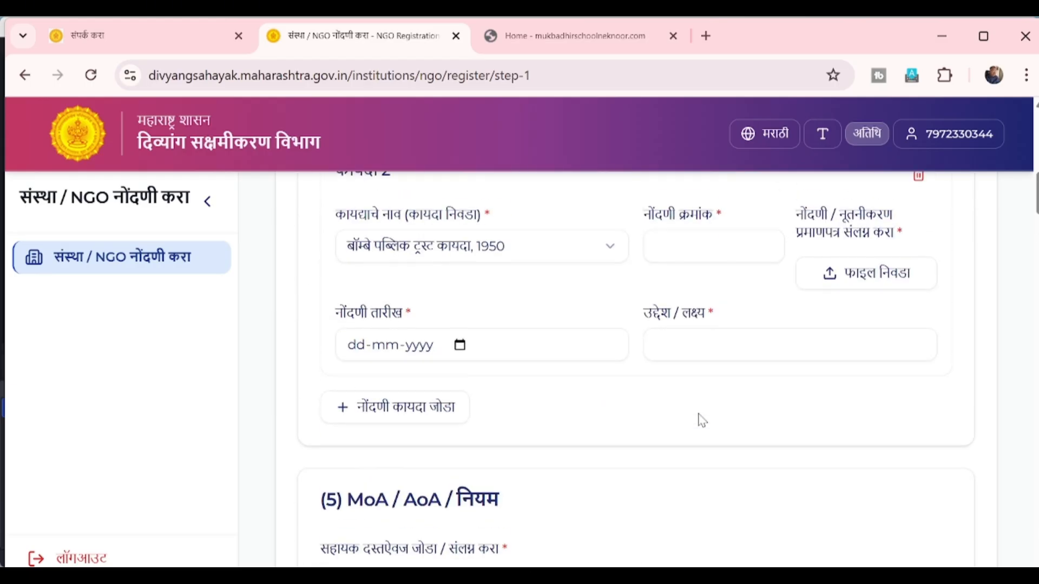
pyautogui.scroll(3, 702, 420)
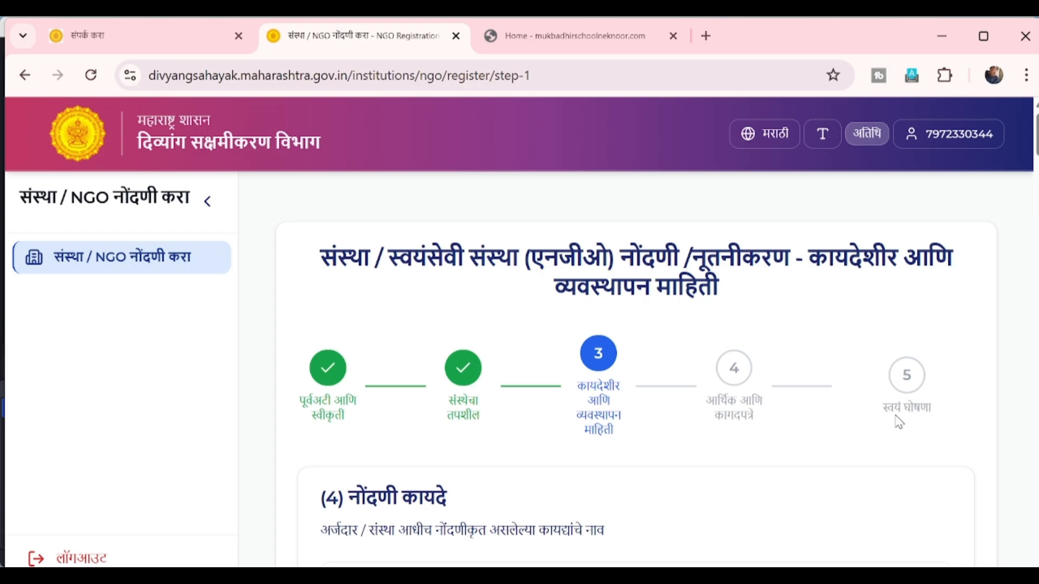
pyautogui.scroll(-20, 899, 422)
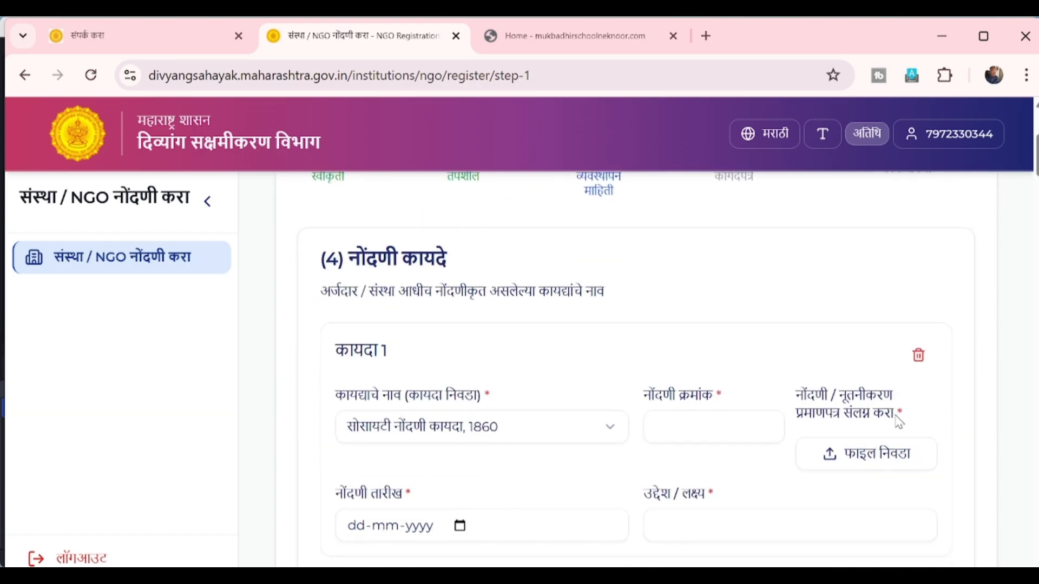
pyautogui.scroll(-5, 898, 422)
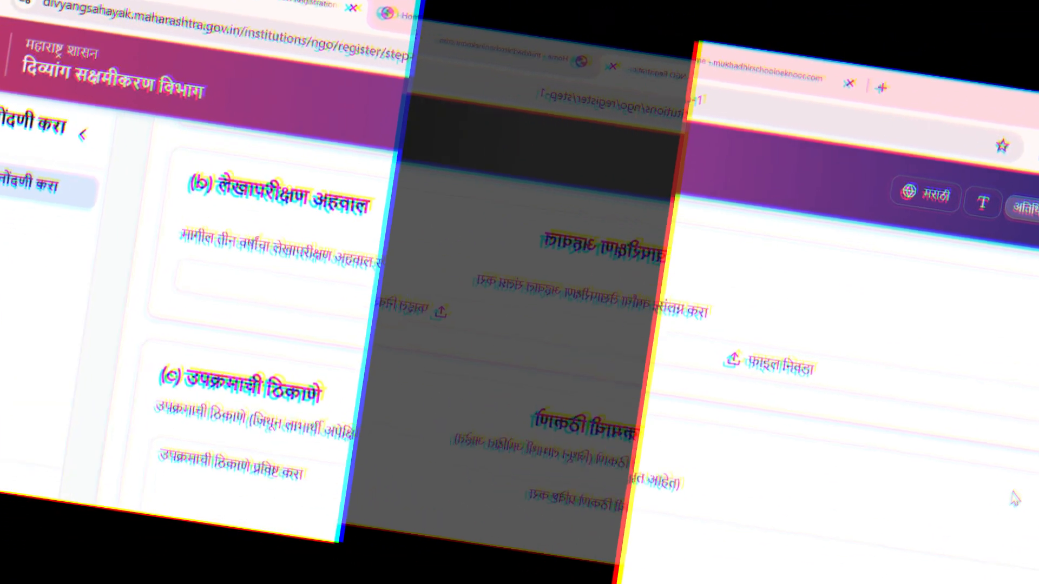